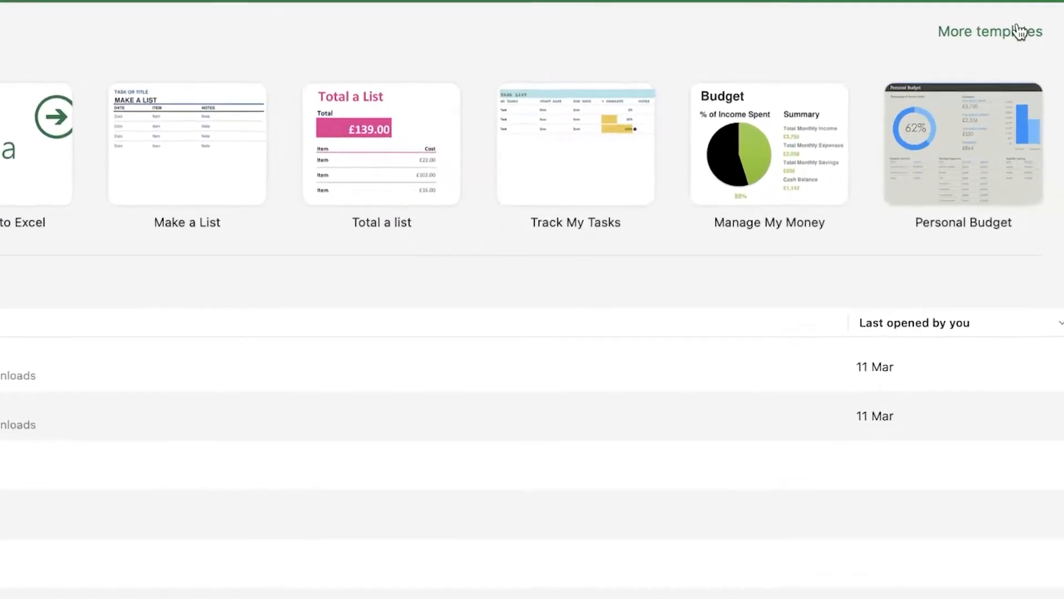
Browse the full template gallery and create a workbook from the Annual Financial Report template
click(998, 45)
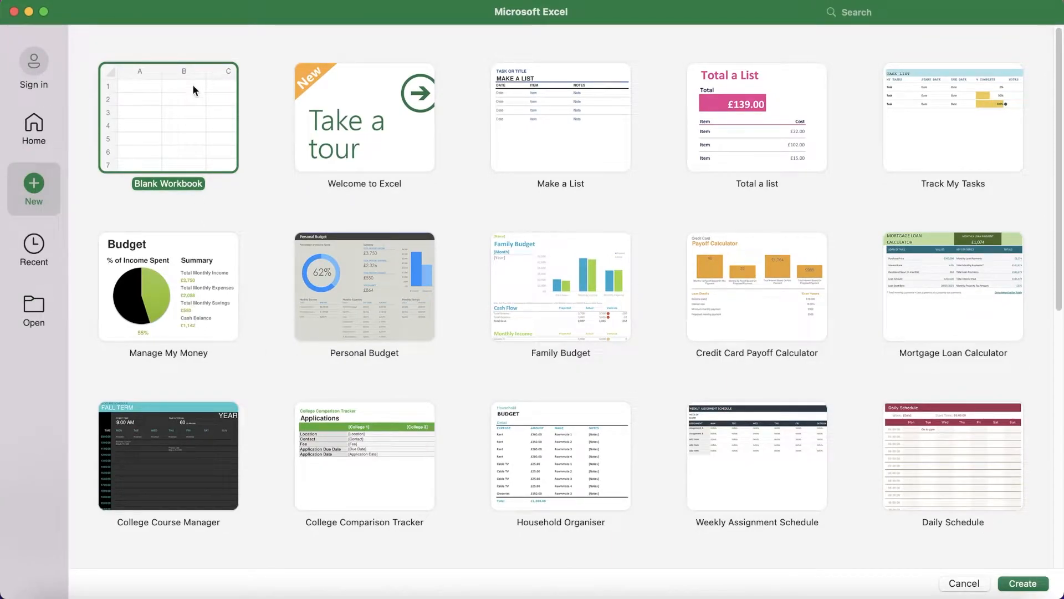
scroll(603, 337, down, 10)
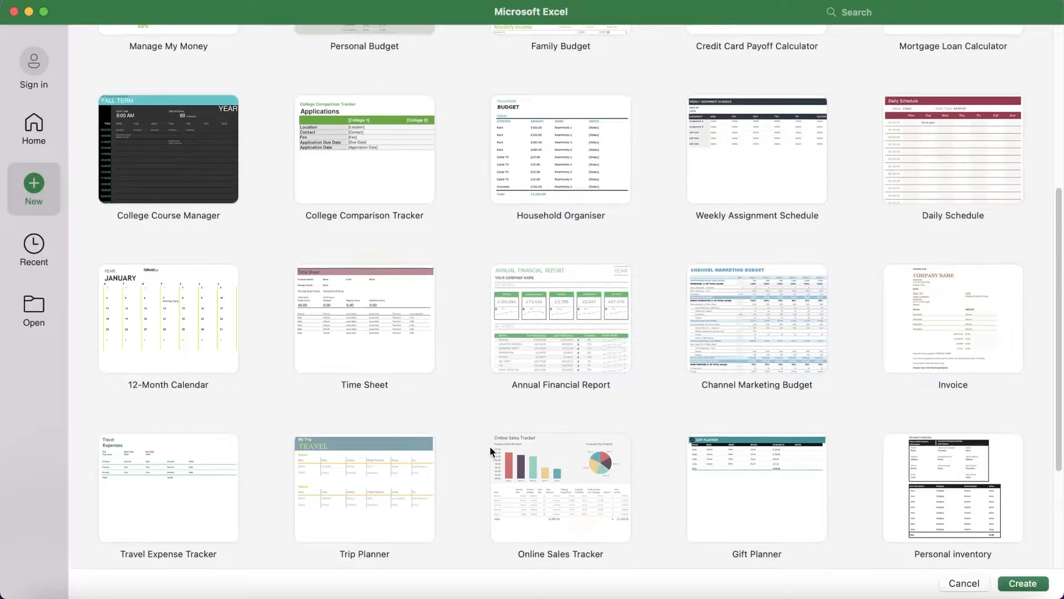
scroll(491, 449, down, 2)
scroll(416, 413, down, 3)
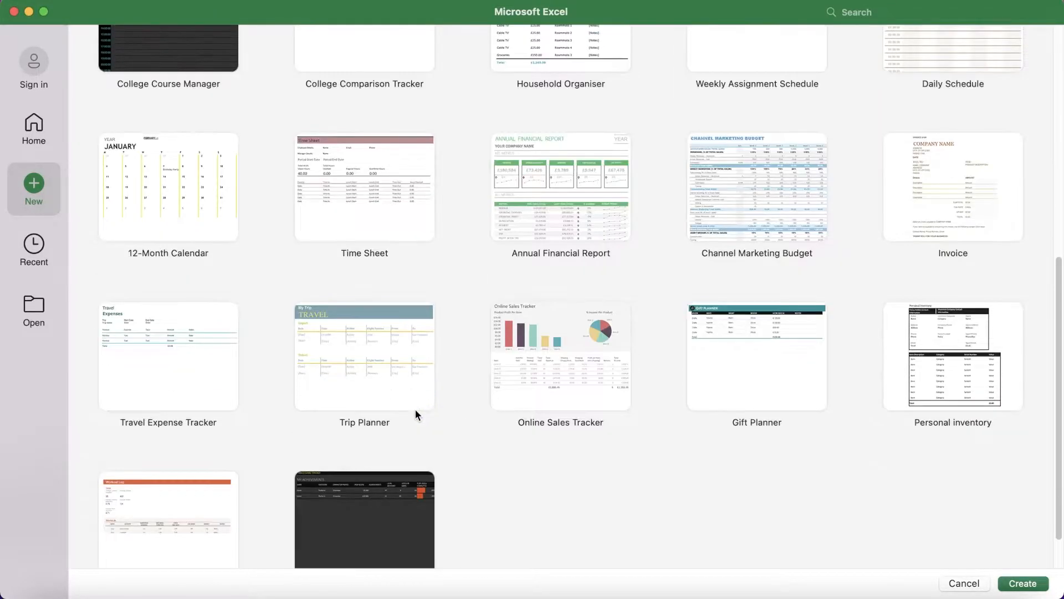
scroll(898, 159, up, 4)
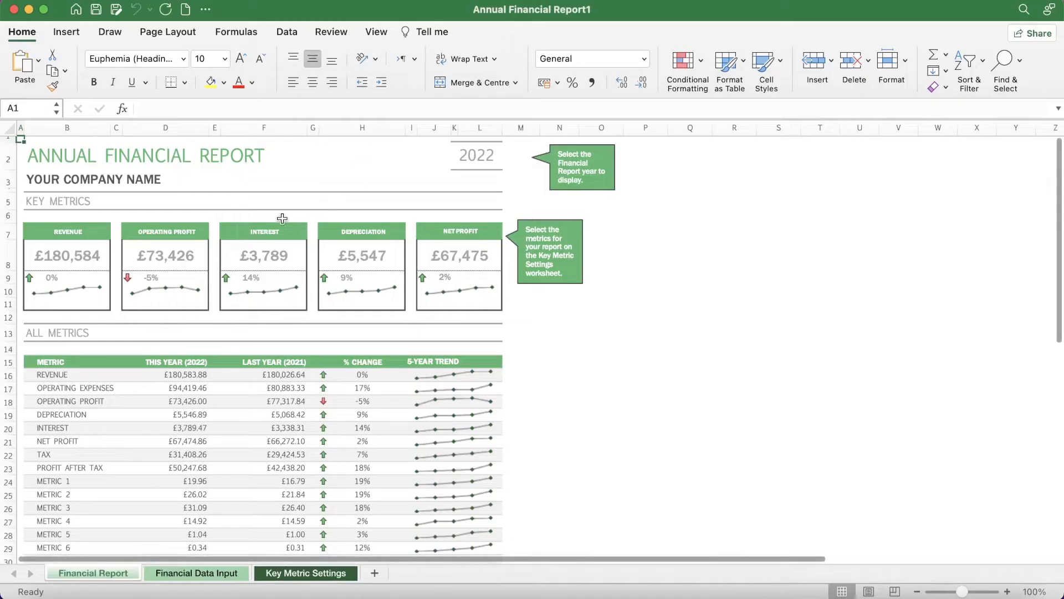
Examine the Key Metrics and All Metrics sections of the Financial Report sheet and the gap between them
scroll(708, 269, down, 4)
scroll(708, 269, down, 6)
scroll(721, 233, up, 8)
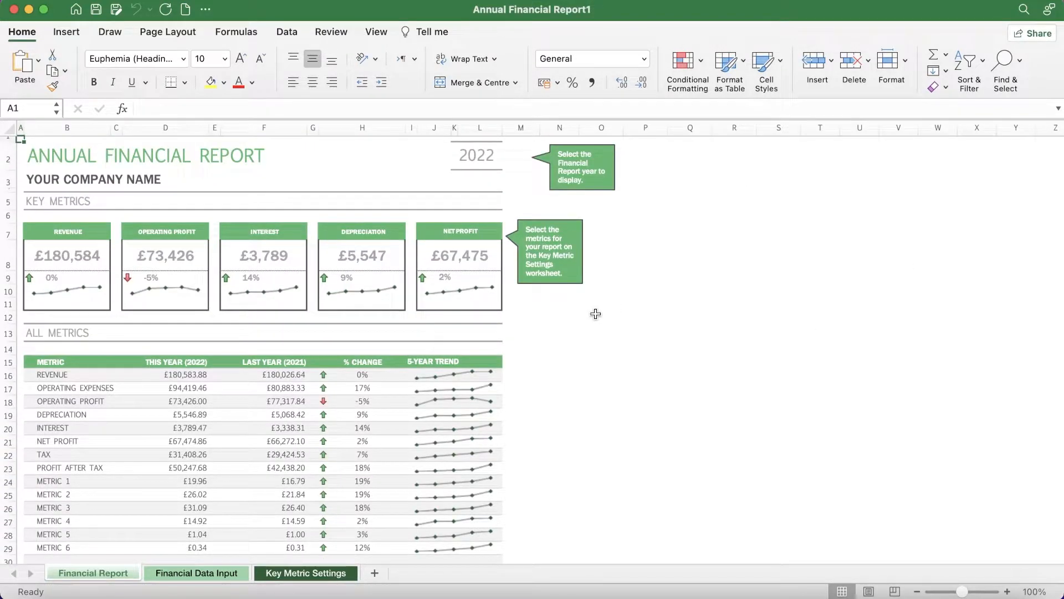
scroll(337, 267, down, 3)
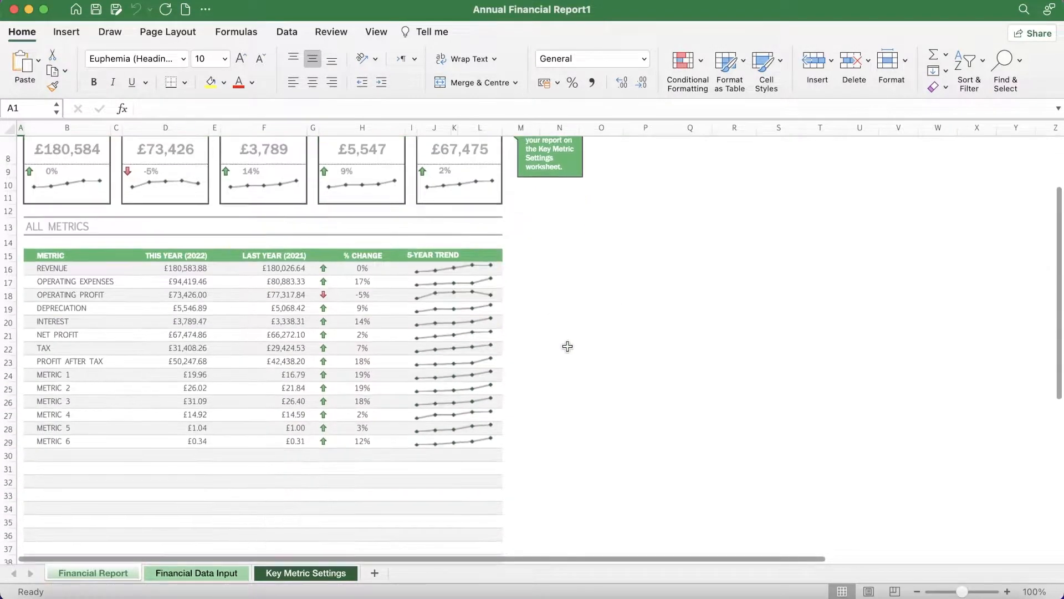
scroll(568, 345, up, 2)
click(82, 262)
click(48, 274)
click(60, 258)
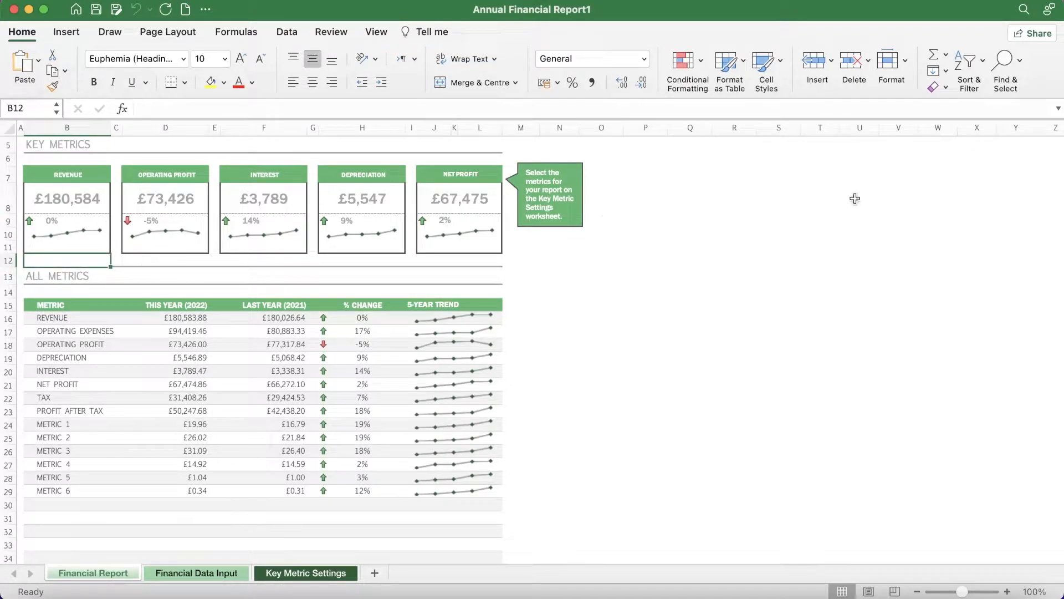
scroll(69, 277, up, 2)
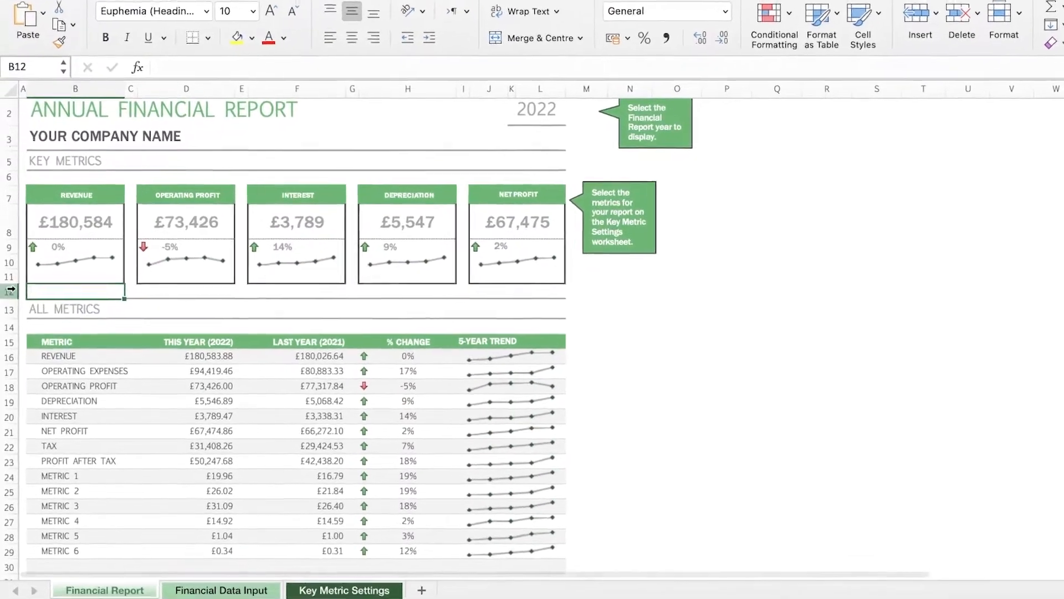
Insert a blank row at row 12, between the key metric cards and the All Metrics heading
right_click(8, 306)
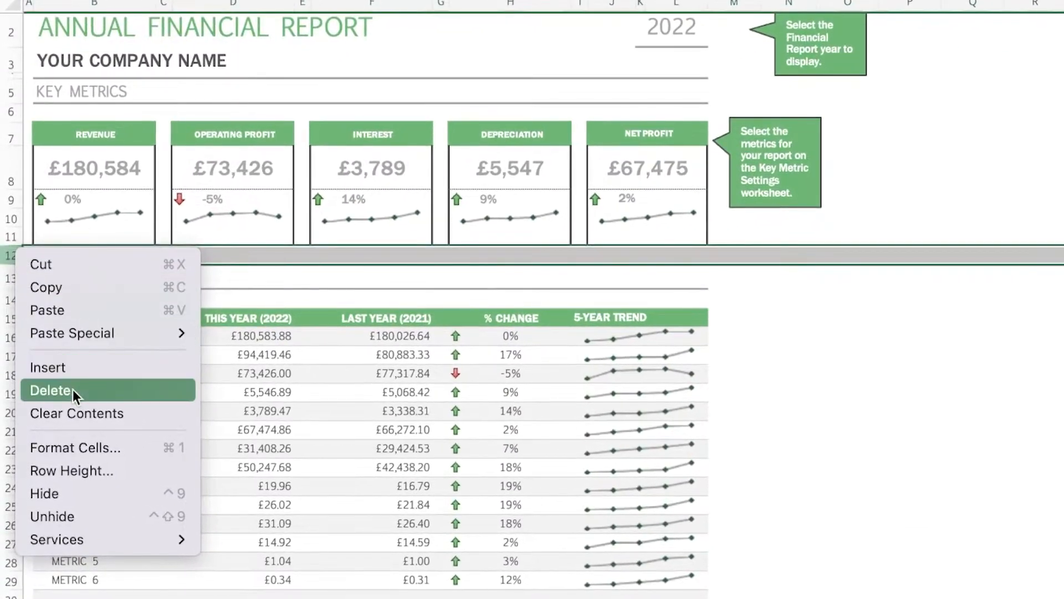
click(75, 370)
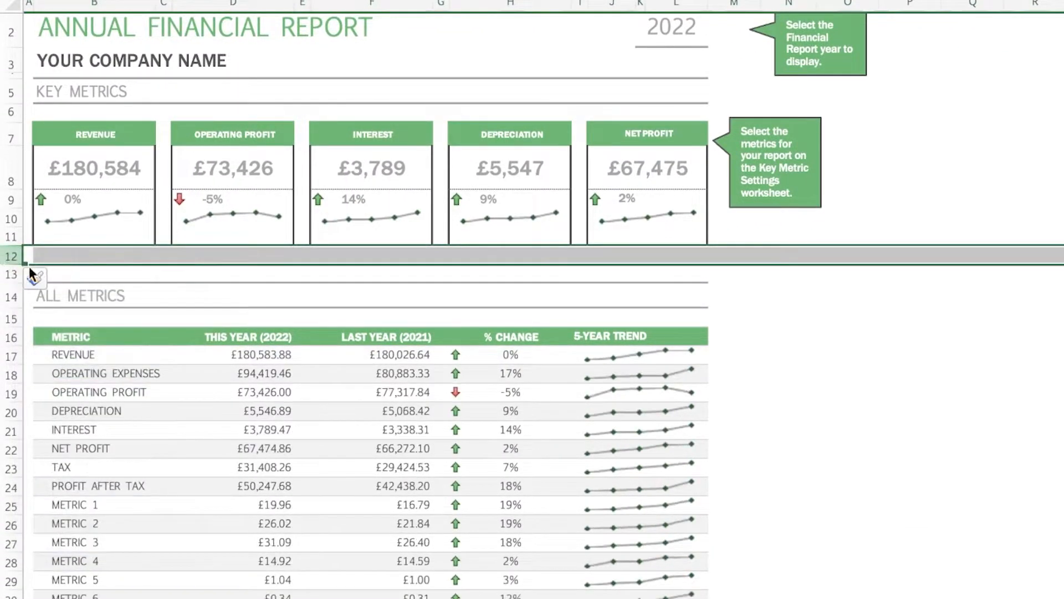
click(219, 253)
click(323, 268)
click(62, 260)
click(60, 274)
click(101, 255)
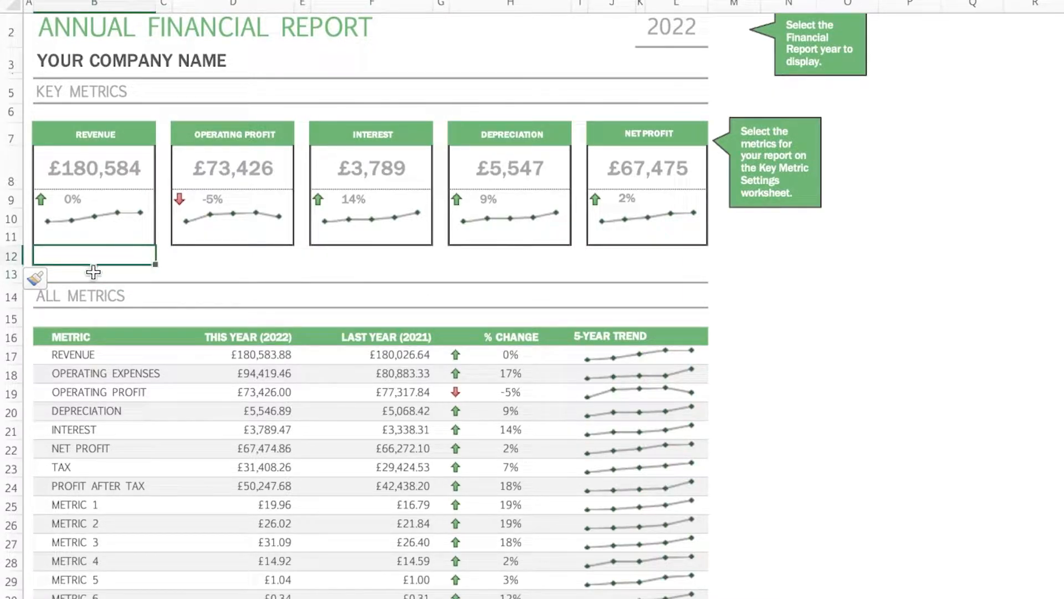
drag(94, 266, 92, 277)
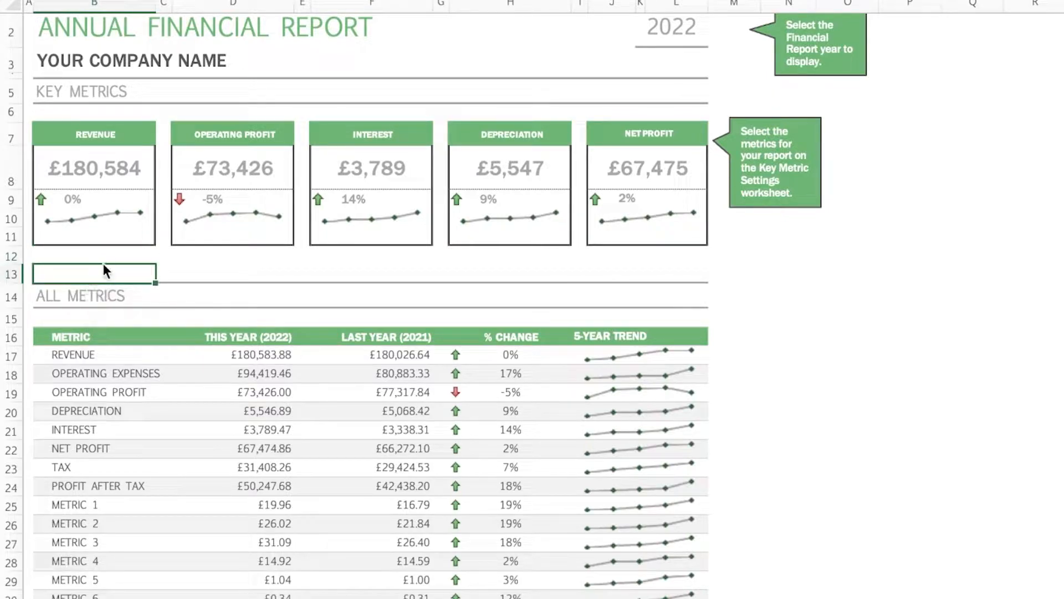
mouse_move(157, 281)
mouse_down()
mouse_move(166, 273)
mouse_move(151, 337)
mouse_move(160, 335)
mouse_up()
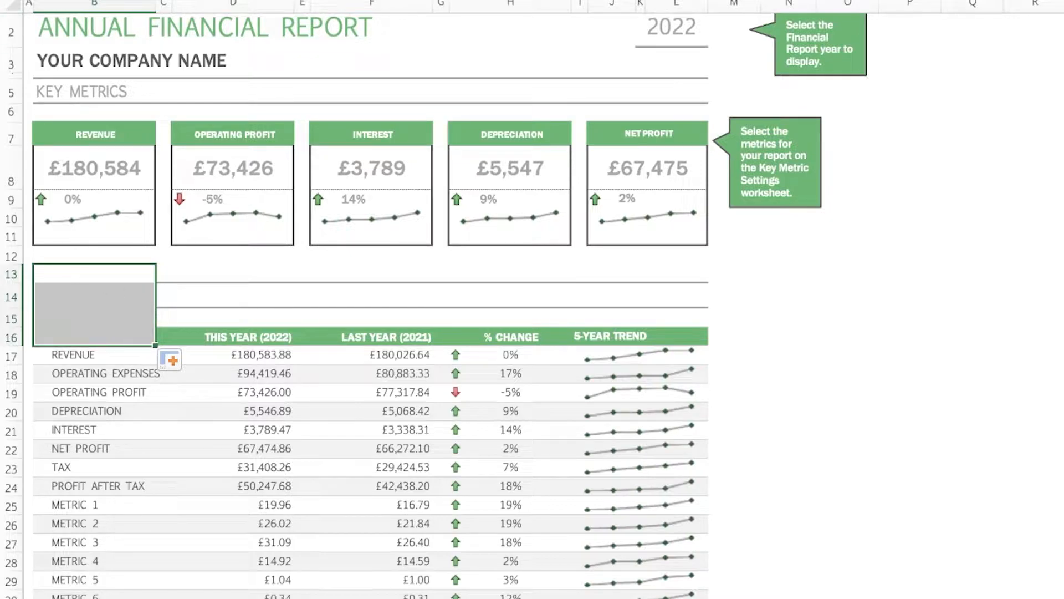
key(ctrl+z)
Increase the height of row 13 above the All Metrics heading to make room for a picture
click(275, 276)
click(10, 273)
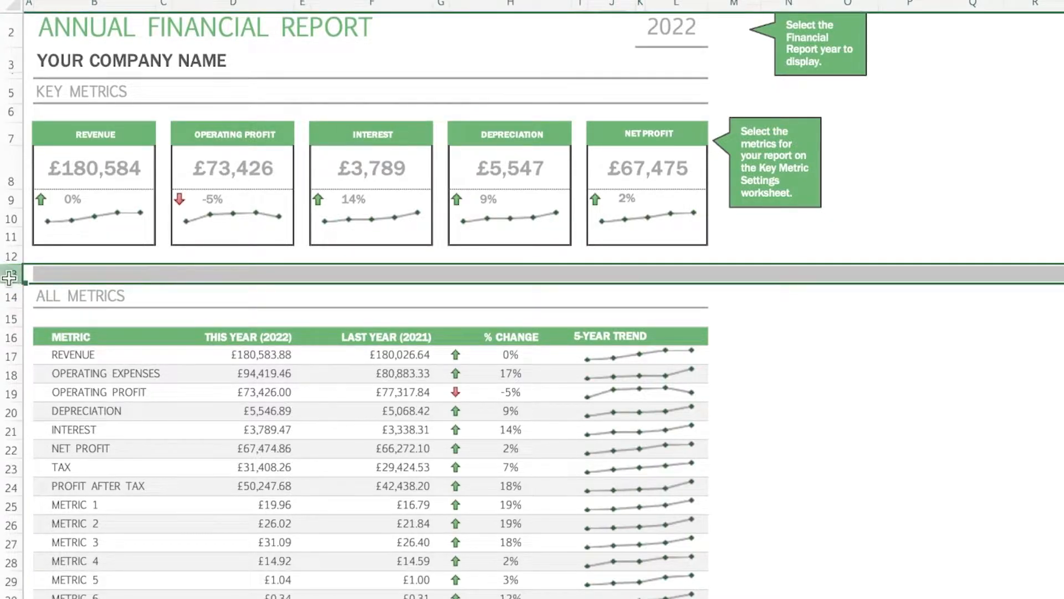
drag(11, 283, 3, 343)
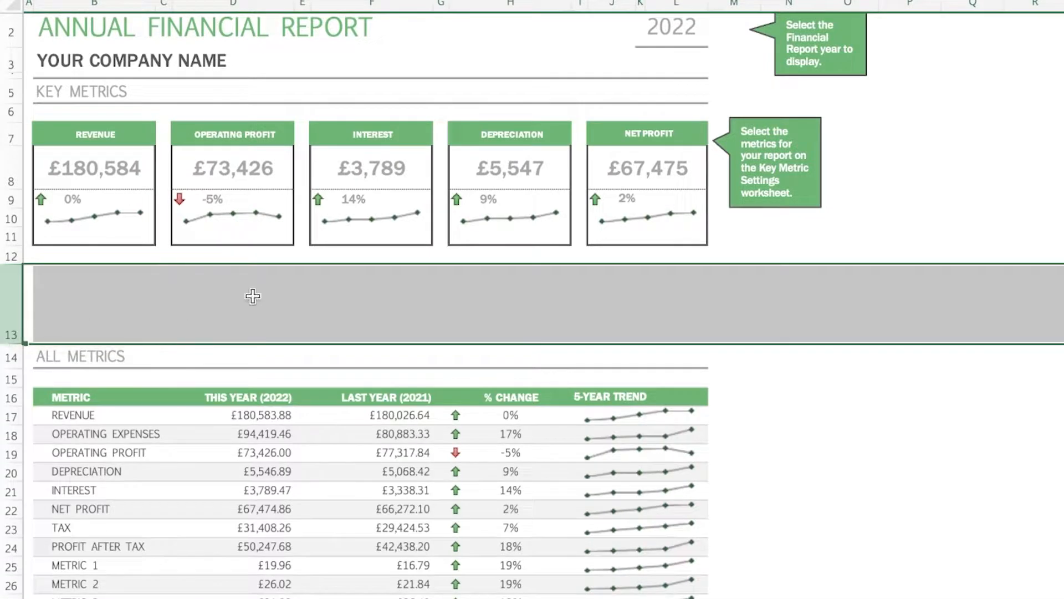
click(222, 300)
click(138, 301)
click(237, 301)
click(373, 297)
click(640, 304)
click(317, 299)
click(607, 303)
click(732, 303)
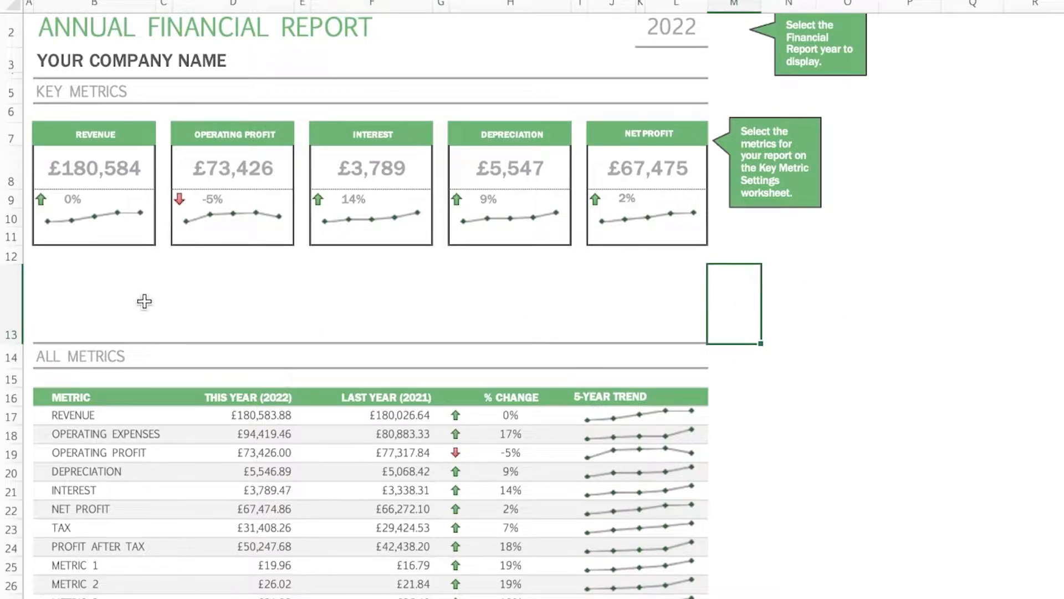
Insert the picture IMG_0035.PNG from the photo browser and place it beside the report, below the Net Profit callout
click(94, 294)
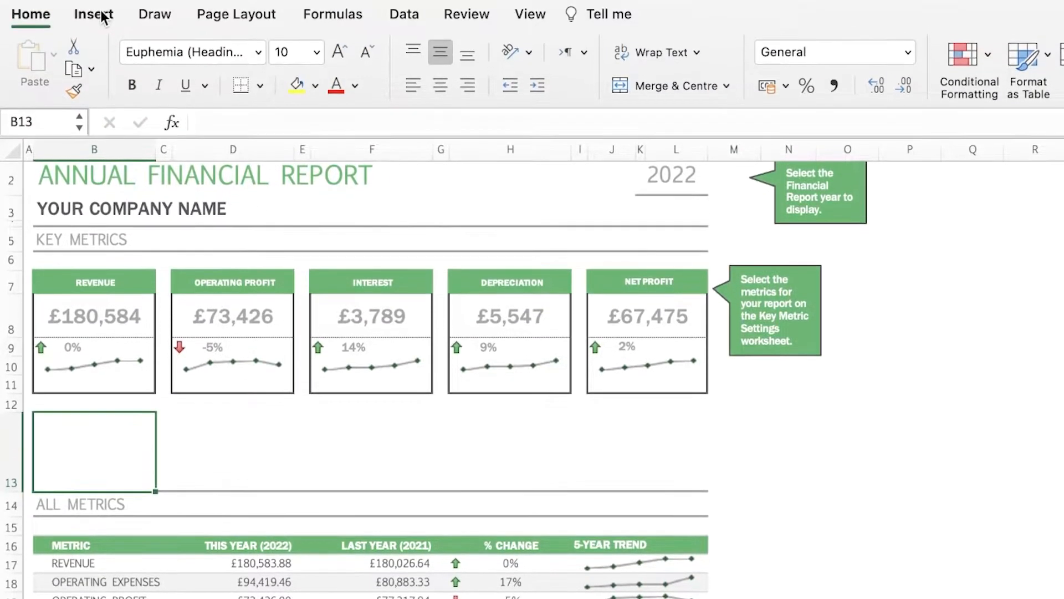
click(95, 14)
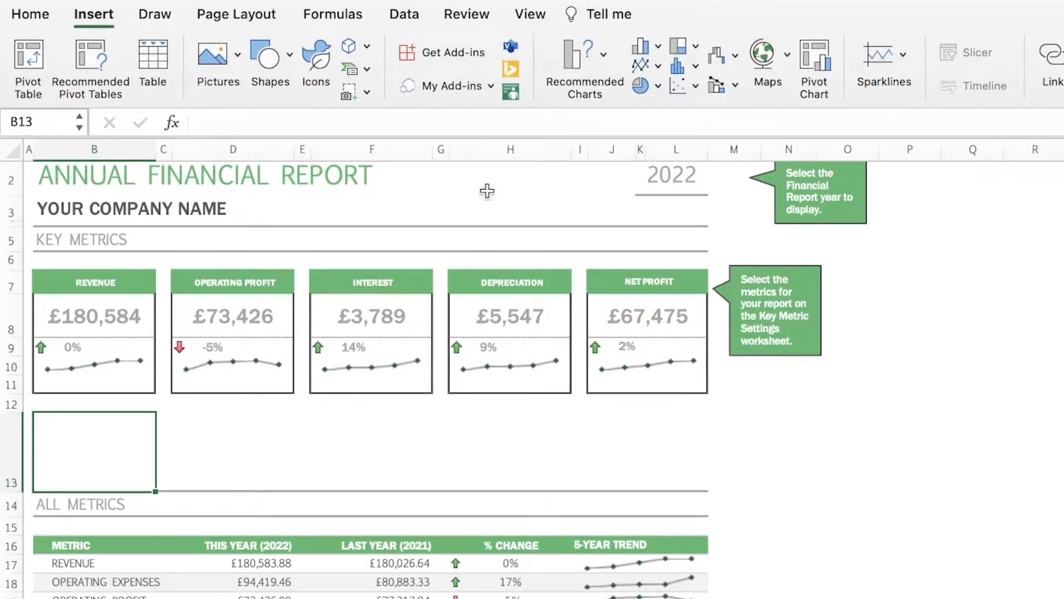
click(233, 62)
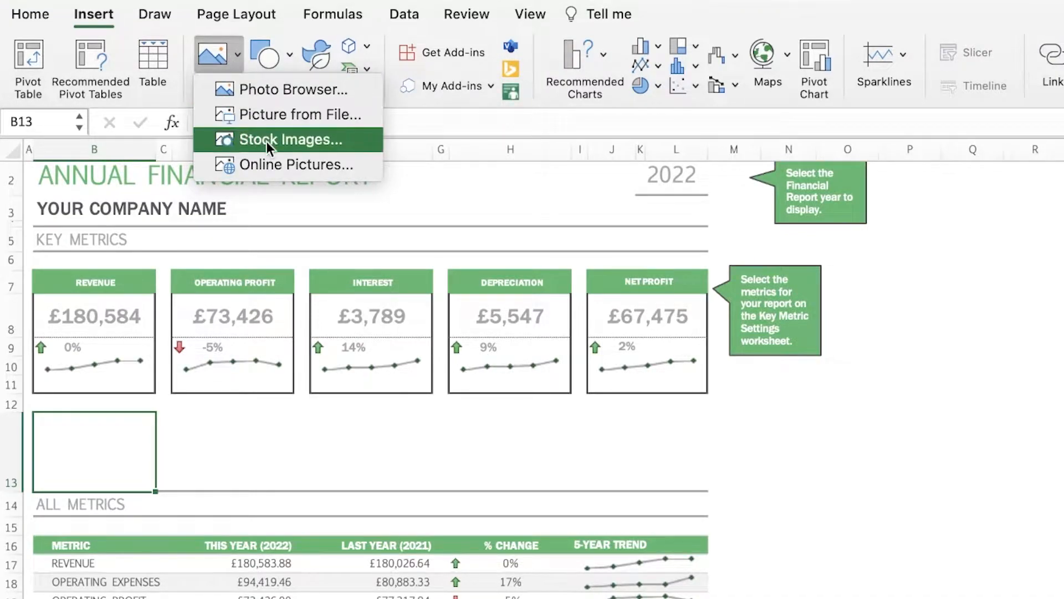
click(261, 89)
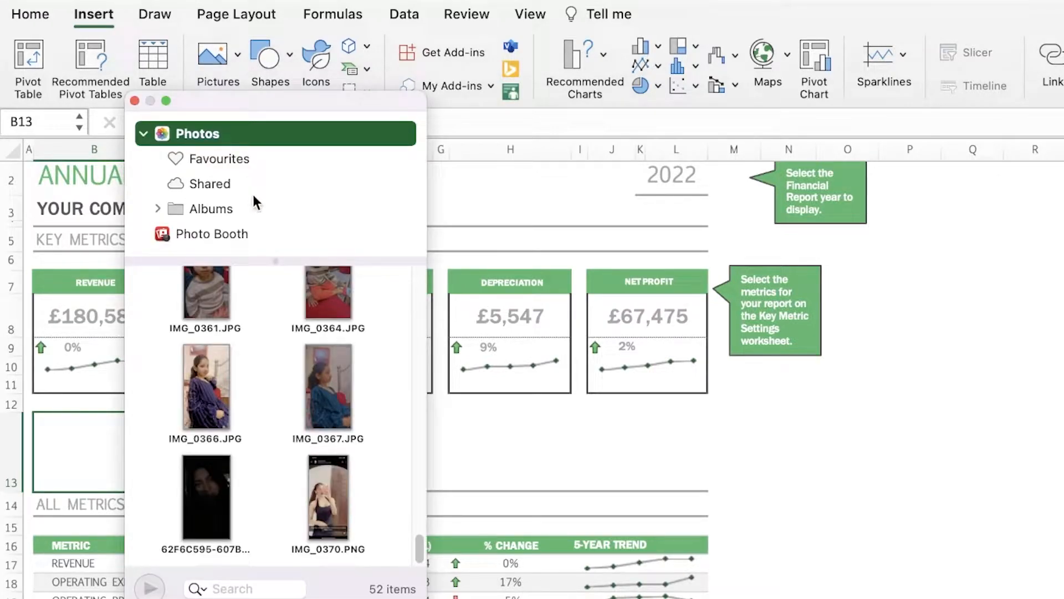
scroll(207, 413, up, 10)
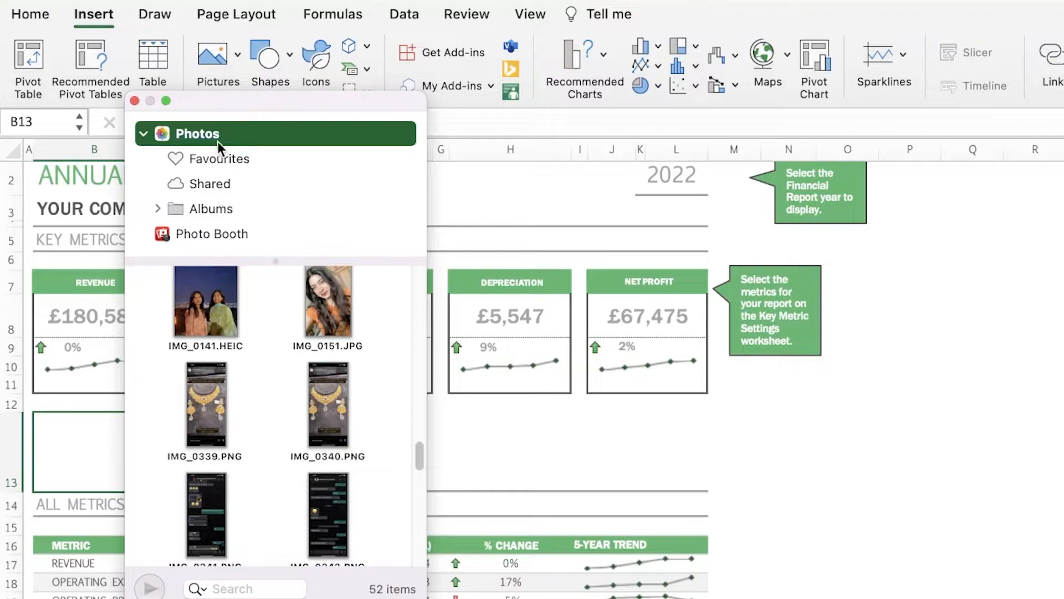
scroll(286, 273, up, 5)
click(331, 342)
click(307, 292)
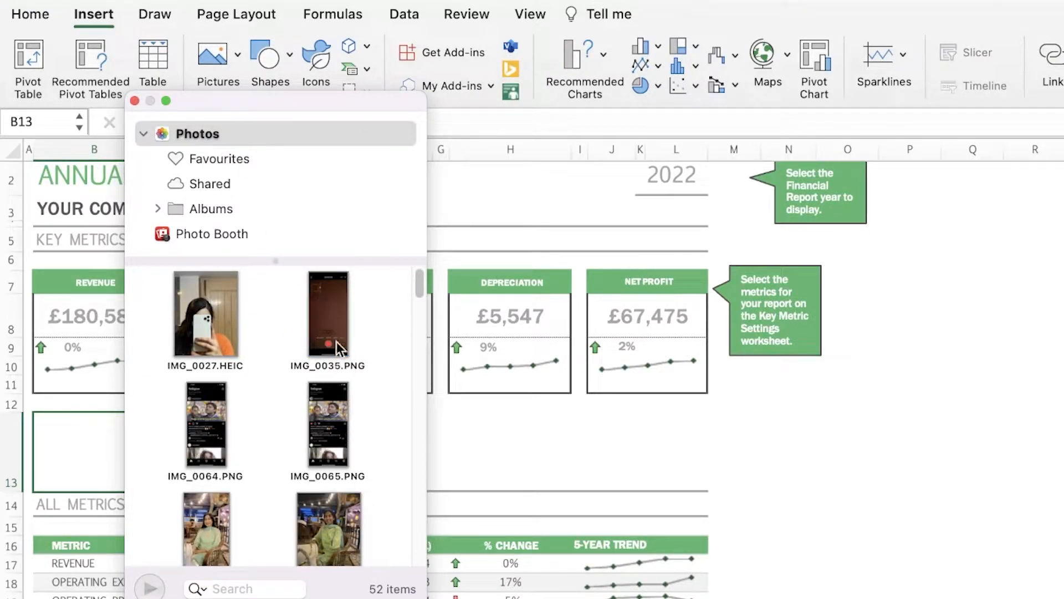
drag(329, 307, 632, 598)
click(711, 569)
drag(715, 596, 587, 293)
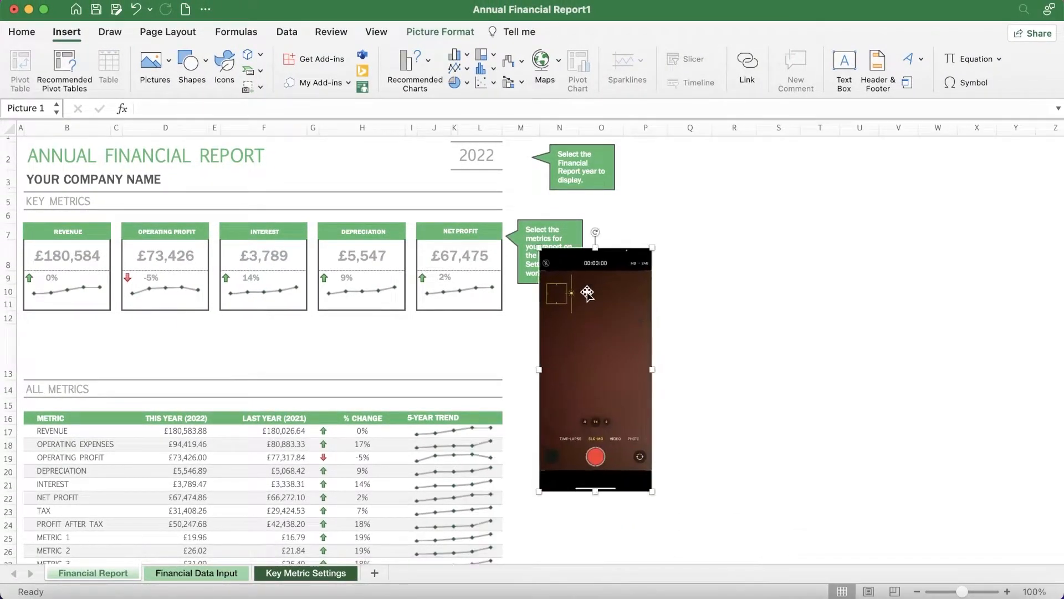
Widen and shorten the picture into a landscape shape and move it into row 13 below the Interest and Depreciation cards
drag(651, 371, 710, 370)
drag(715, 496, 691, 336)
drag(623, 278, 347, 338)
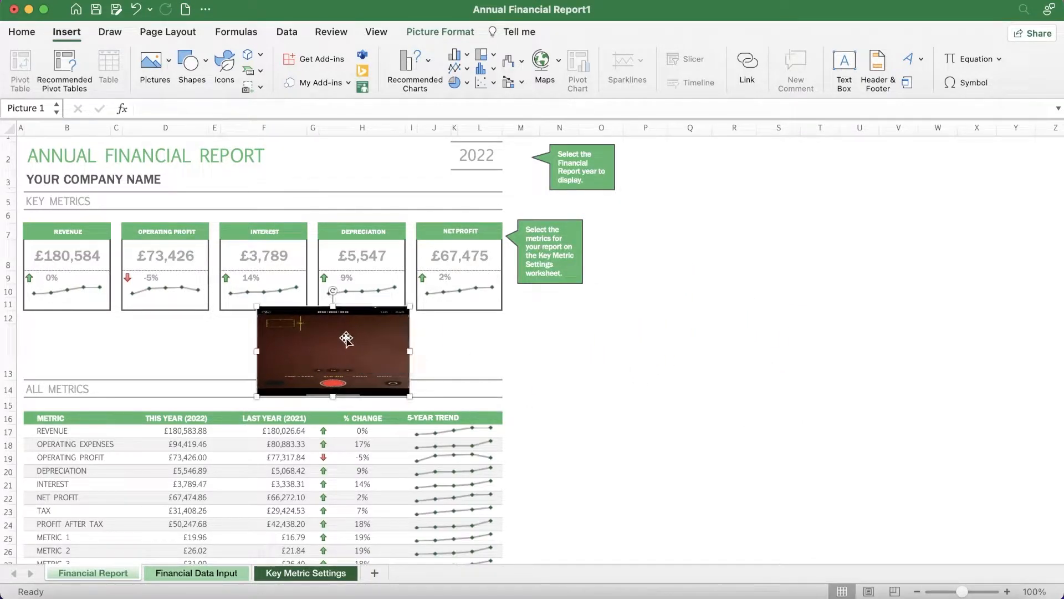
Narrow the picture, move it out of the report area, and enlarge it on the empty cells beside the table
drag(409, 349, 373, 349)
drag(296, 349, 623, 338)
click(521, 352)
click(194, 364)
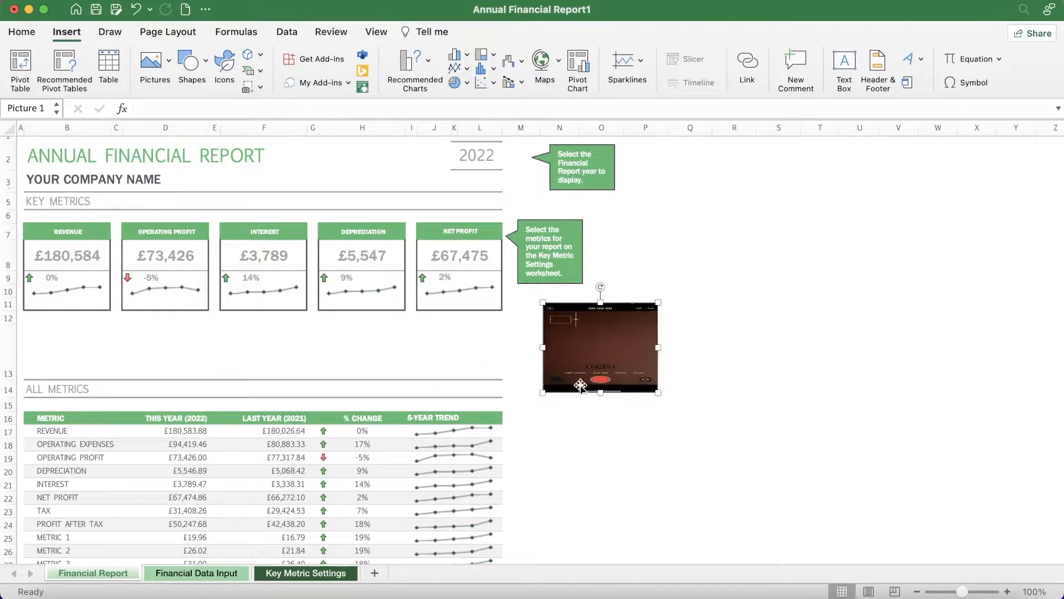
drag(542, 395, 475, 446)
drag(476, 368, 616, 338)
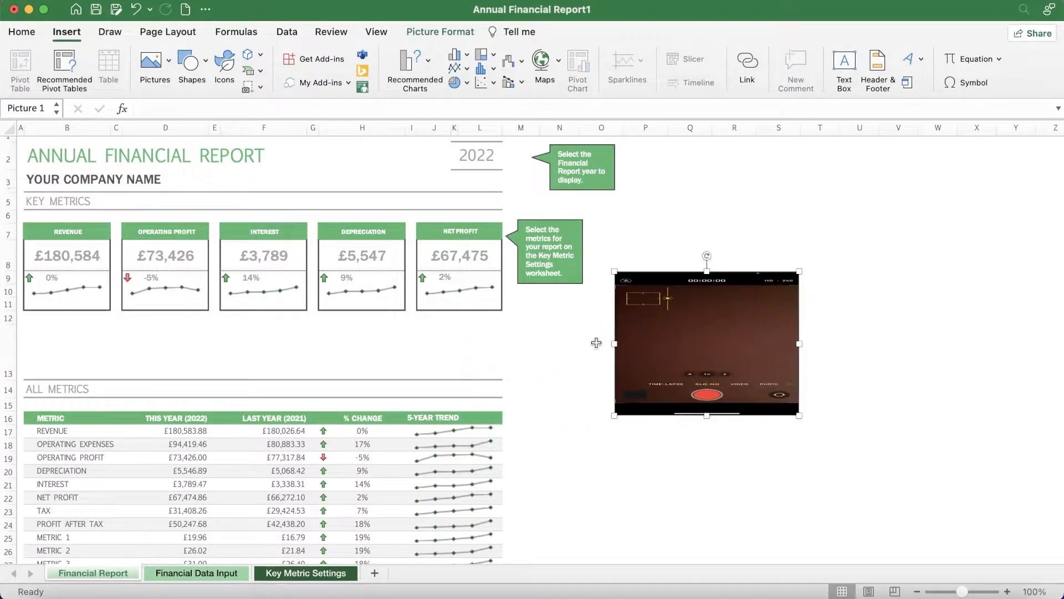
Make row 13 much taller and move the picture into it, below the Revenue and Operating Profit cards
click(8, 363)
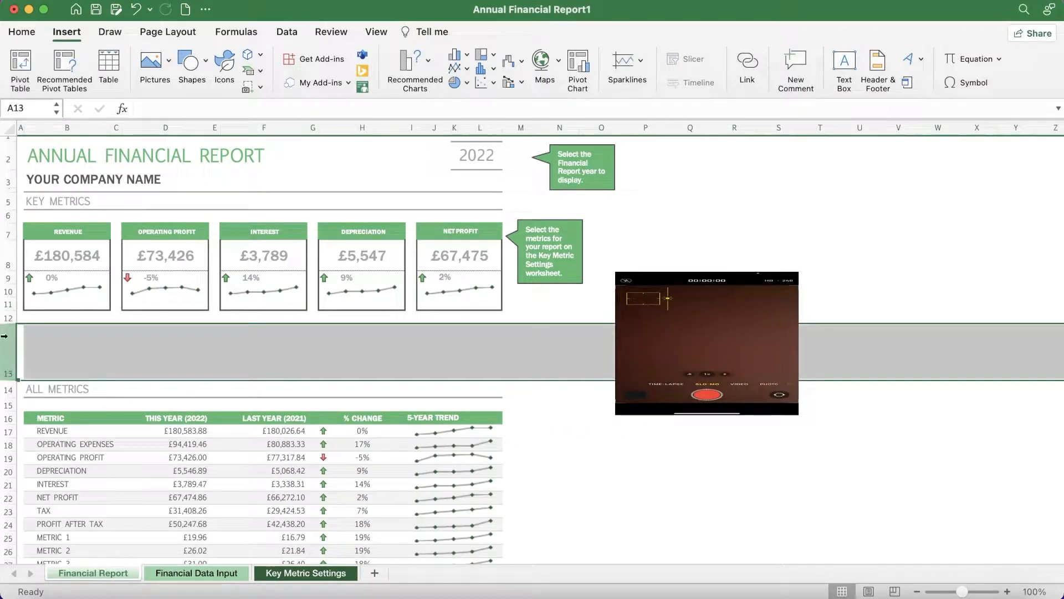
drag(7, 377, 4, 526)
drag(687, 347, 159, 427)
click(418, 427)
click(245, 397)
click(167, 57)
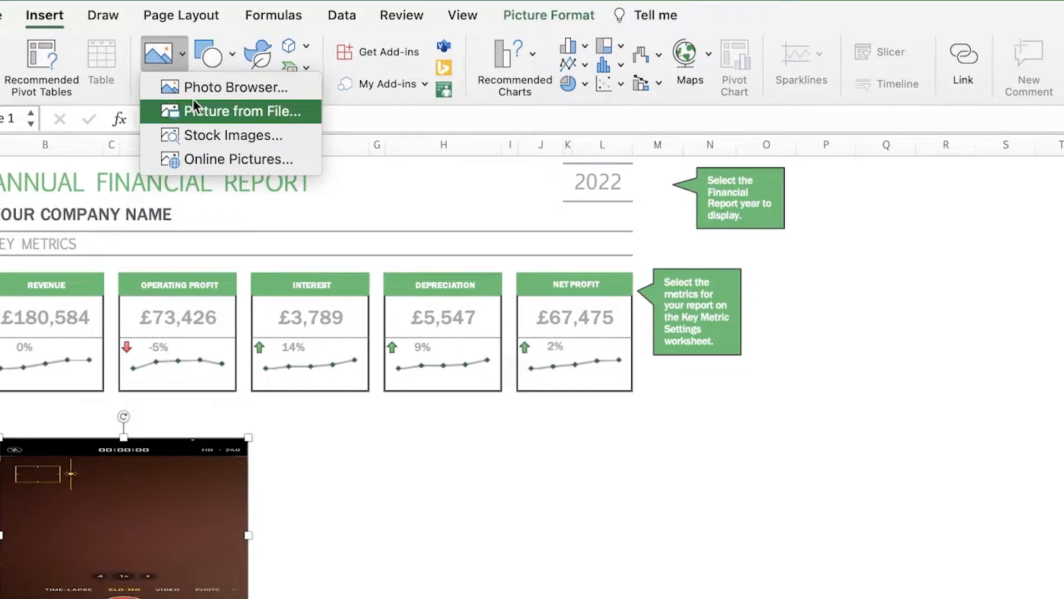
click(191, 108)
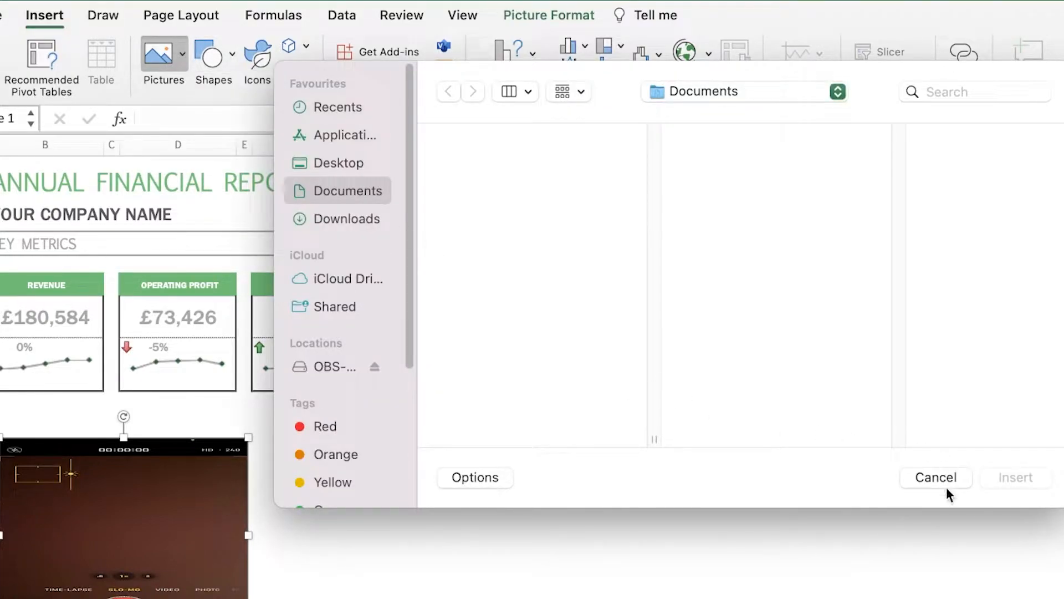
click(944, 482)
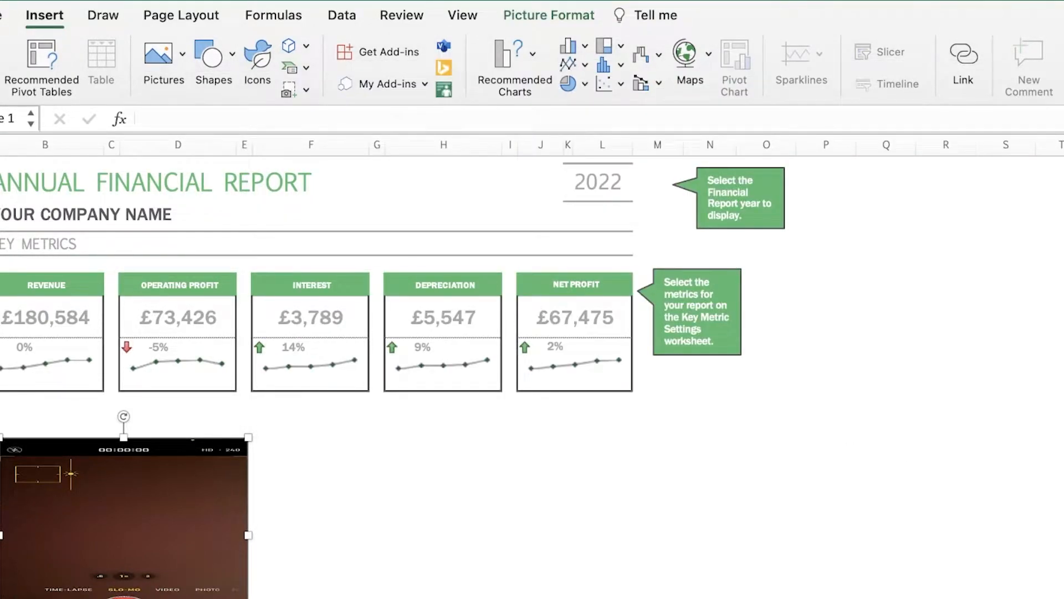
Search the stock images for "lawyer", insert the gavel photo into the sheet, and close the Stock Images pane
click(179, 60)
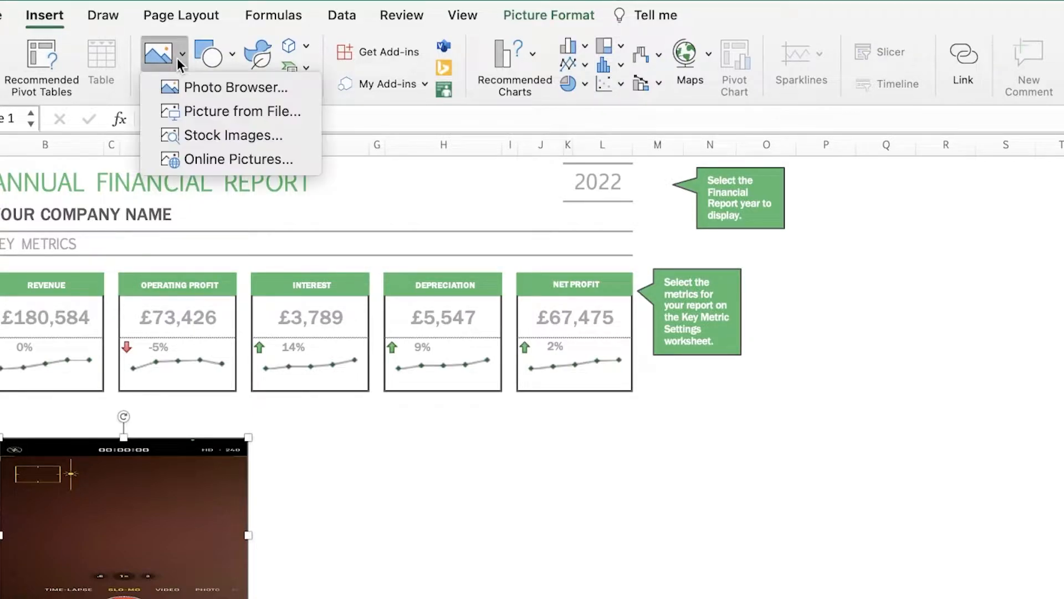
click(203, 142)
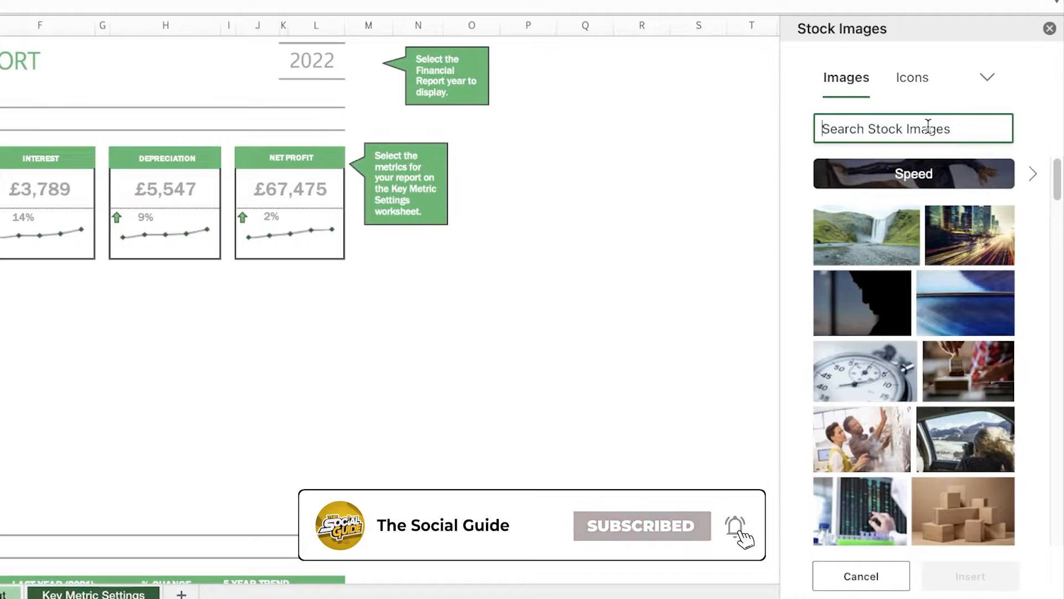
text(lawyer)
click(886, 176)
click(886, 176)
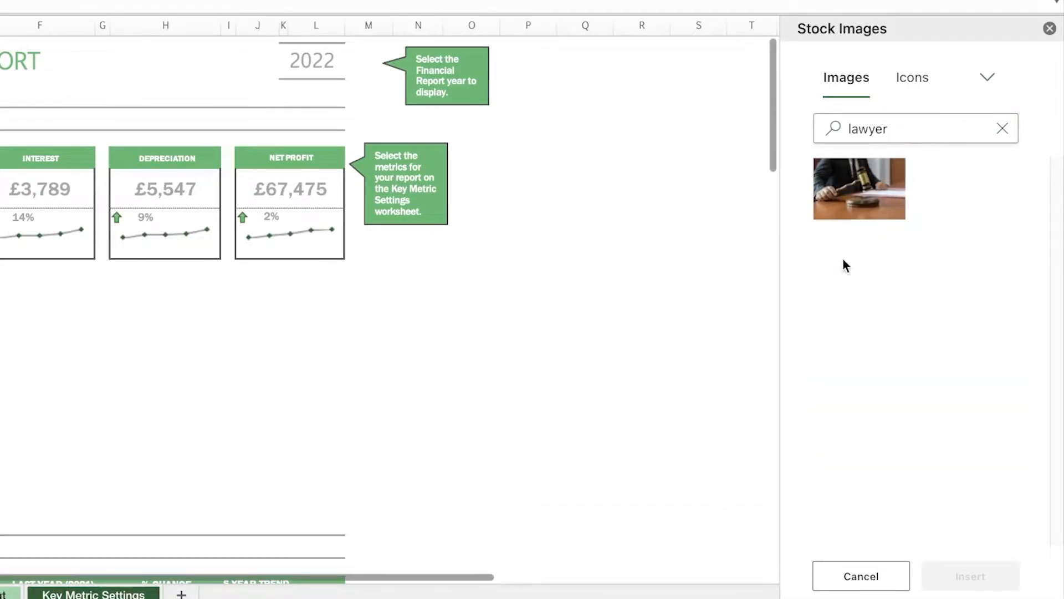
scroll(633, 363, down, 3)
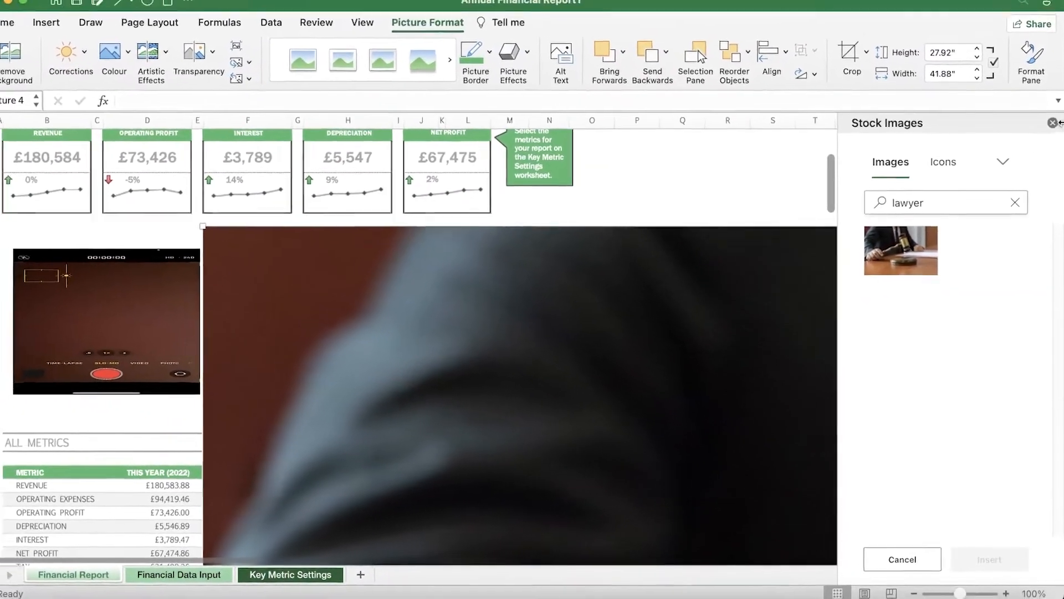
click(1052, 121)
Shrink the oversized gavel photo to about 10.99 inches high and 16.49 inches wide, repositioning it on the sheet as needed
drag(753, 457, 697, 409)
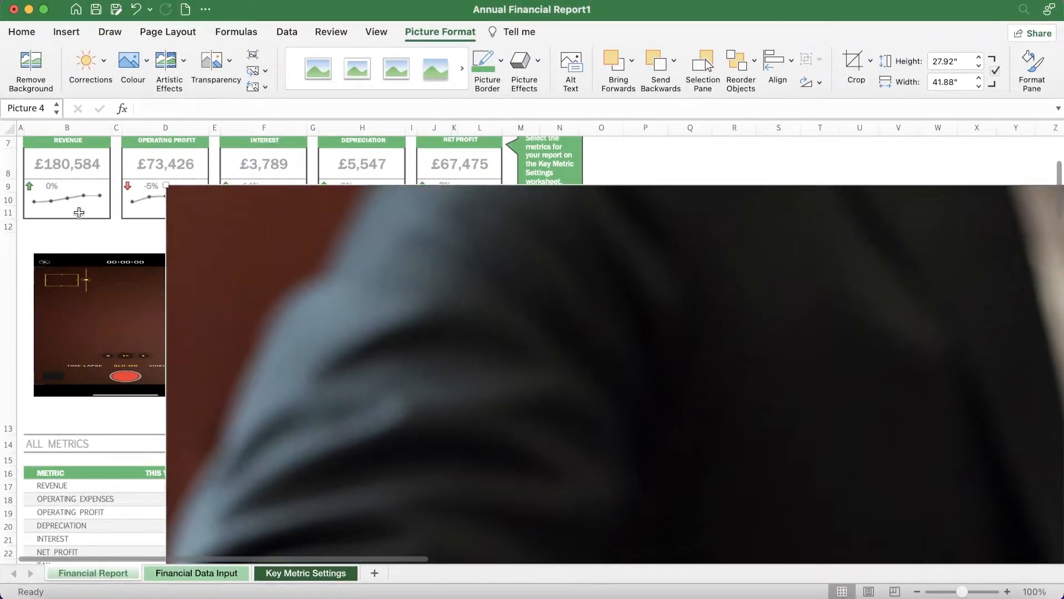
drag(164, 184, 542, 435)
drag(796, 482, 161, 101)
drag(673, 435, 512, 275)
drag(382, 273, 630, 437)
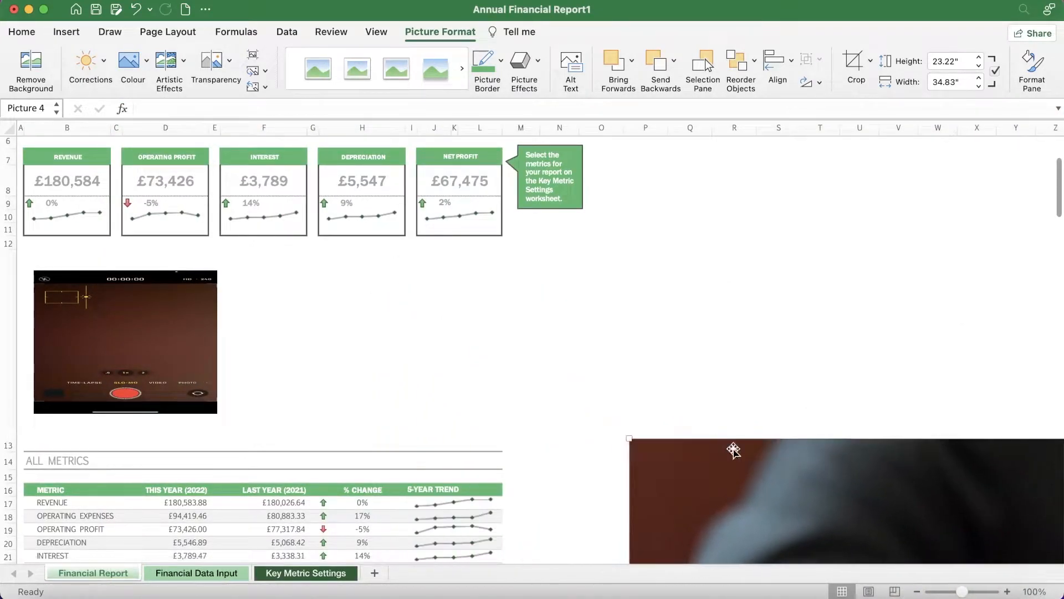
drag(855, 495, 531, 294)
drag(309, 233, 737, 527)
drag(886, 558, 406, 207)
drag(256, 177, 553, 466)
drag(622, 498, 321, 203)
drag(377, 235, 369, 379)
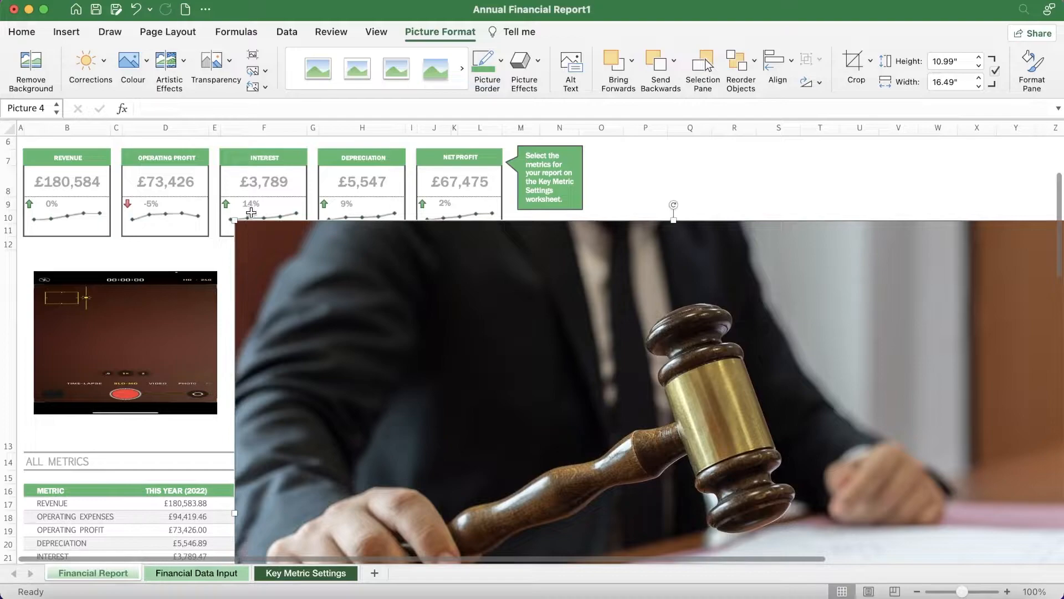
Move the gavel photo away from the camera screenshot picture and delete the screenshot picture from row 13
drag(252, 224, 428, 342)
click(61, 317)
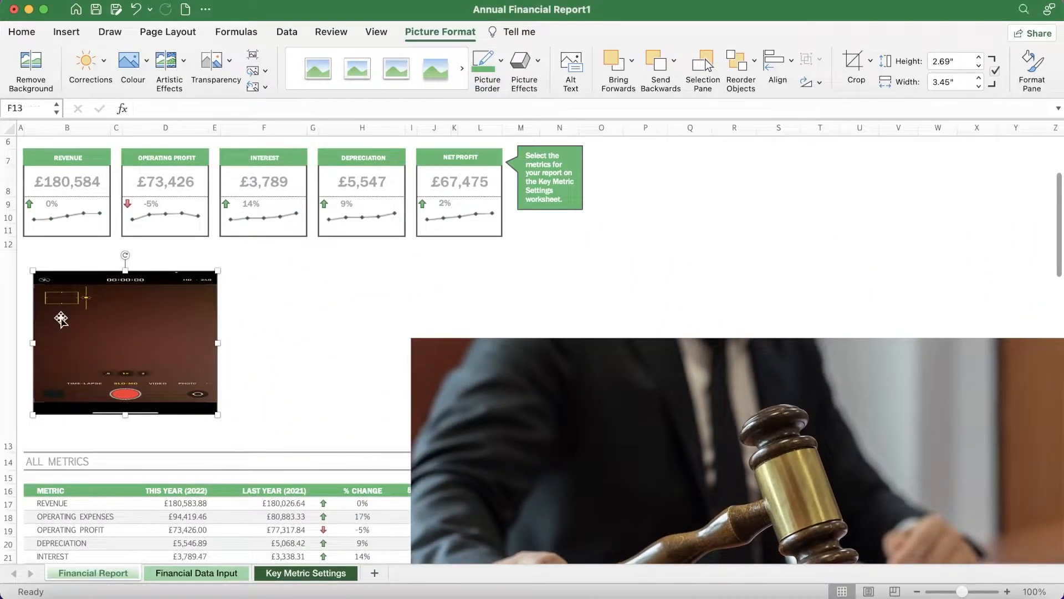
key(Delete)
Shrink the gavel photo to about 4.71 by 7.06 inches and place it over row 13 below the metric cards
drag(480, 446, 367, 346)
drag(298, 237, 658, 474)
drag(744, 492, 407, 331)
drag(585, 413, 363, 330)
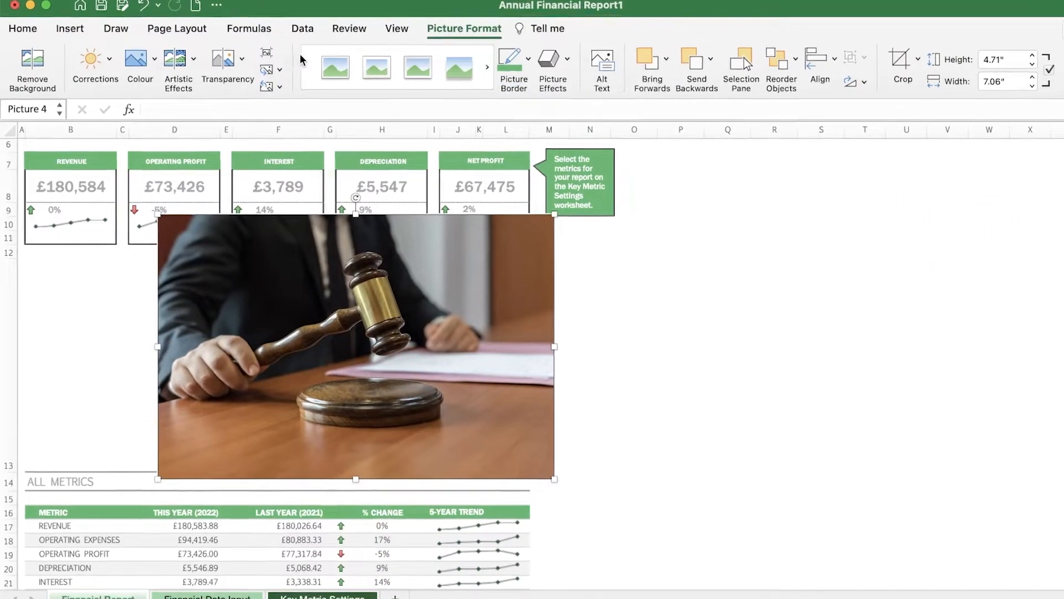
Examine the replacement sources, background removal preview and brightness/contrast corrections available for the gavel photo
click(259, 70)
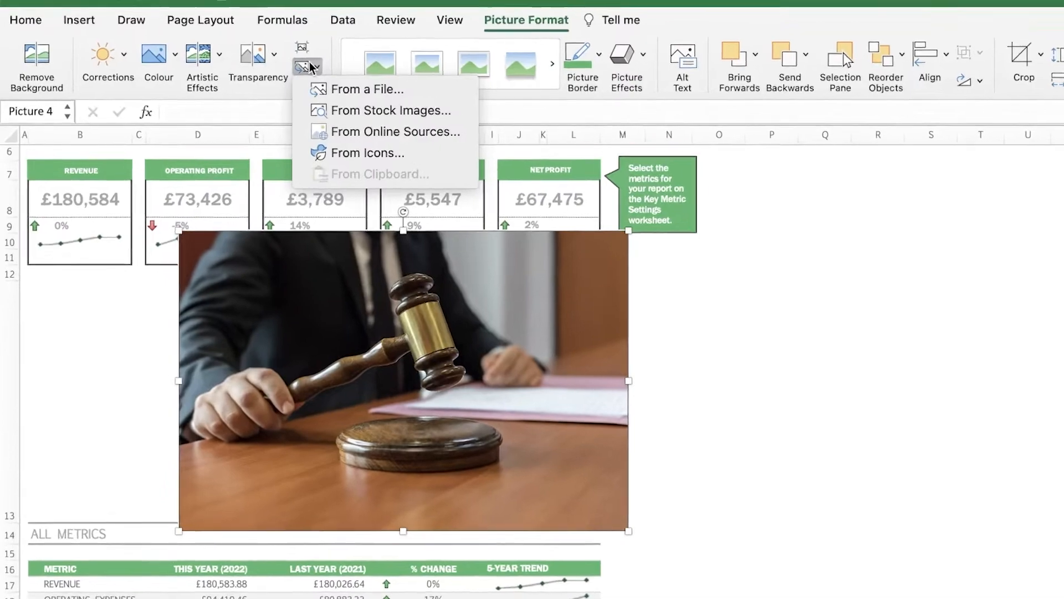
click(271, 271)
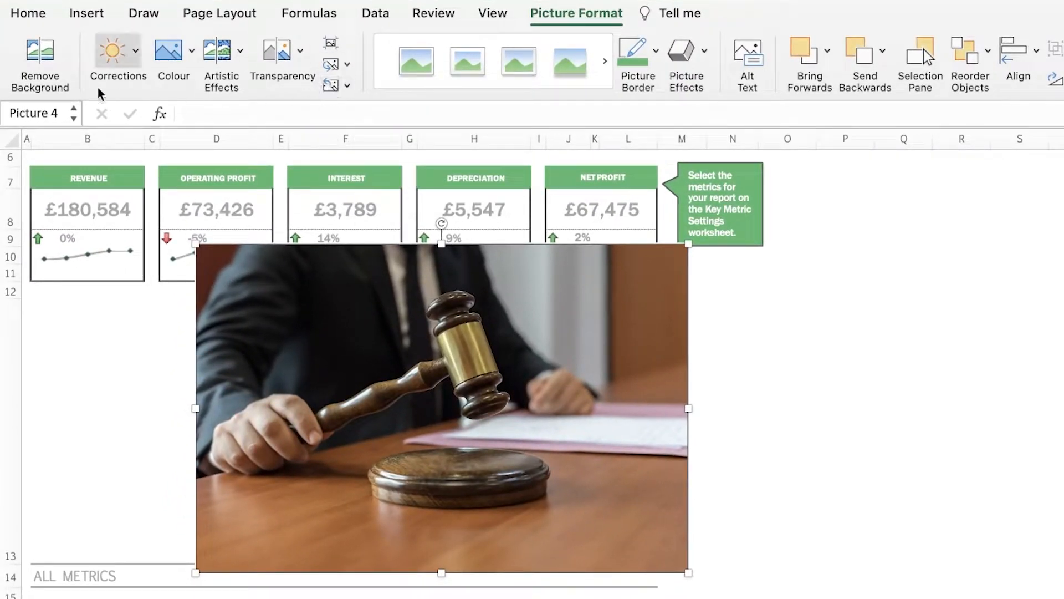
click(58, 89)
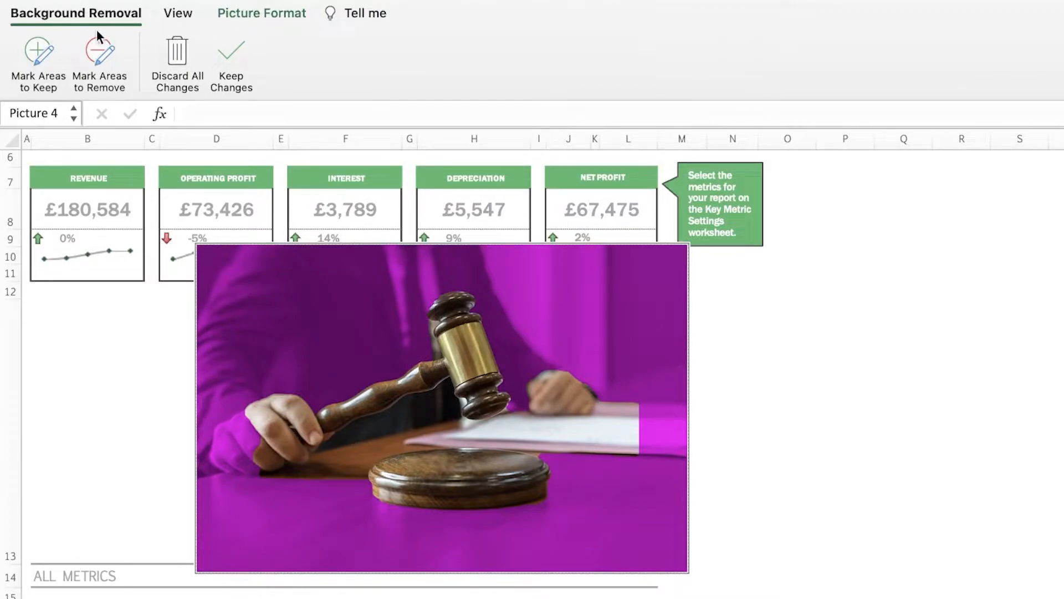
click(197, 56)
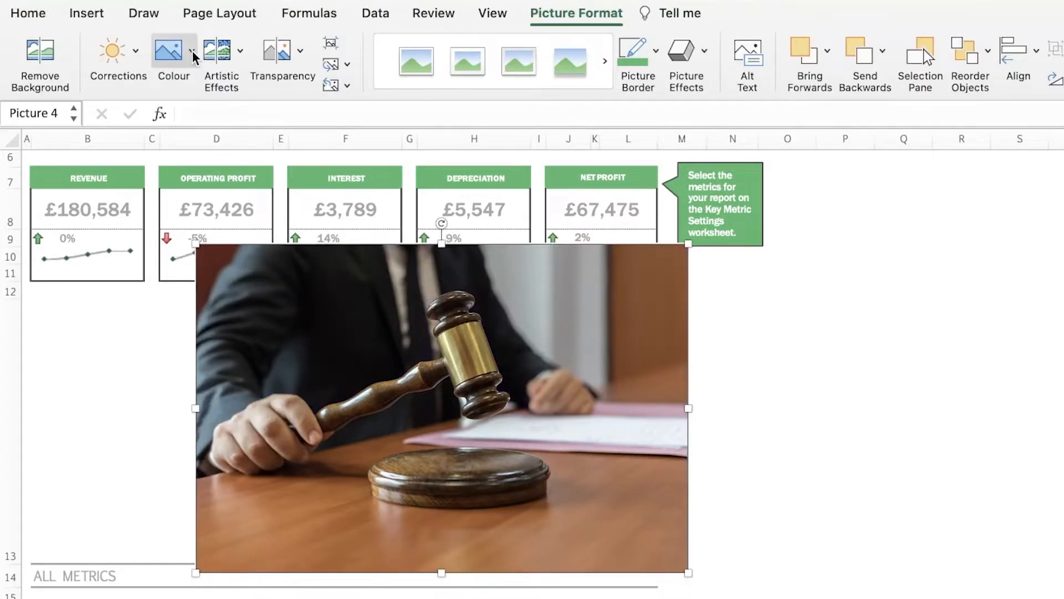
click(142, 57)
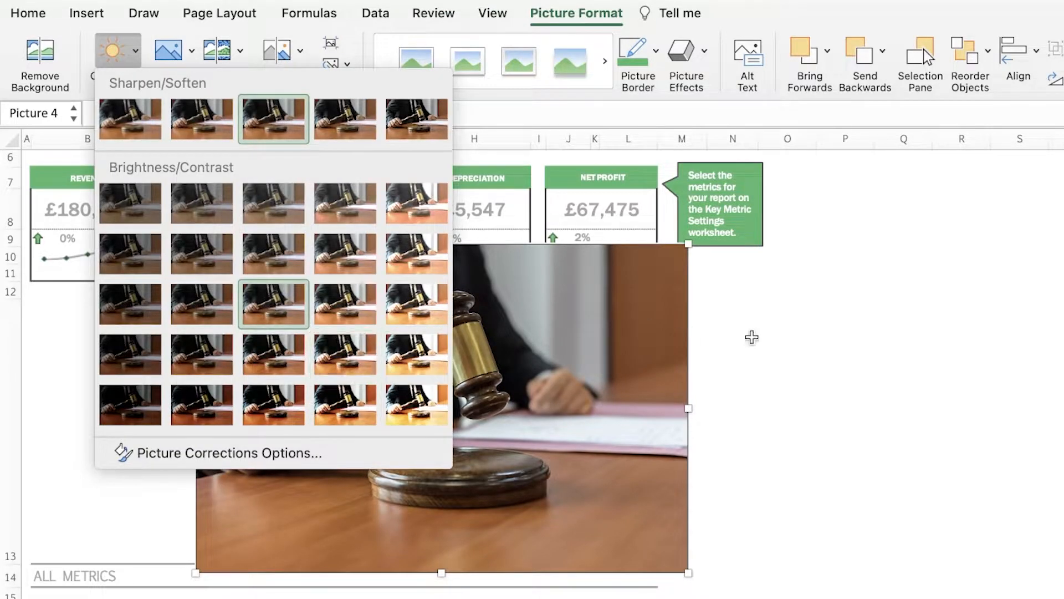
click(688, 332)
Apply a frame style to the gavel photo and set its border to the darkest green theme colour
mouse_move(472, 371)
mouse_down()
mouse_move(449, 399)
mouse_move(478, 408)
mouse_move(493, 397)
mouse_move(472, 383)
mouse_up()
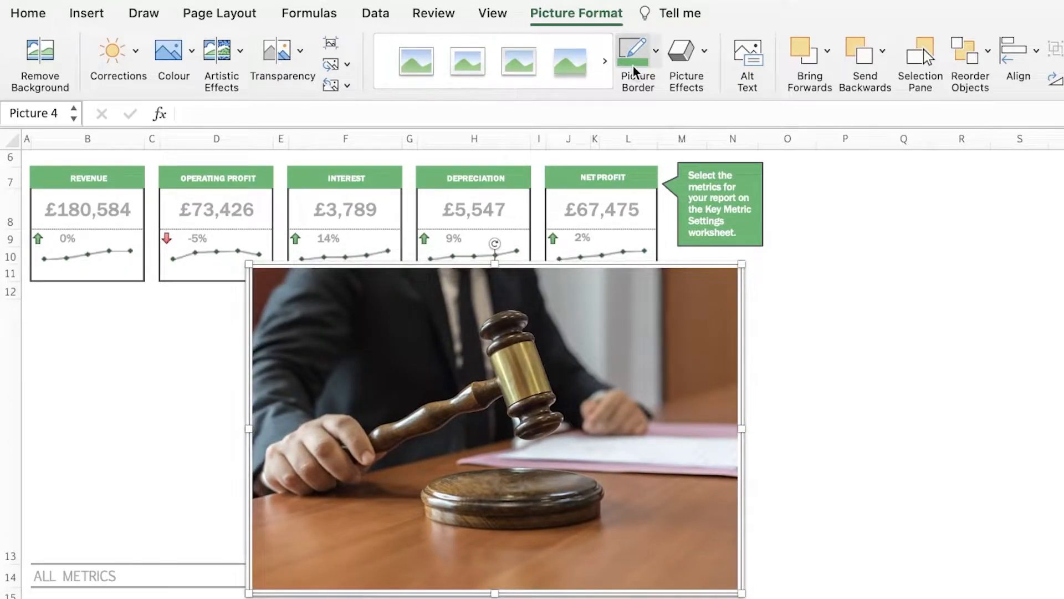
click(633, 48)
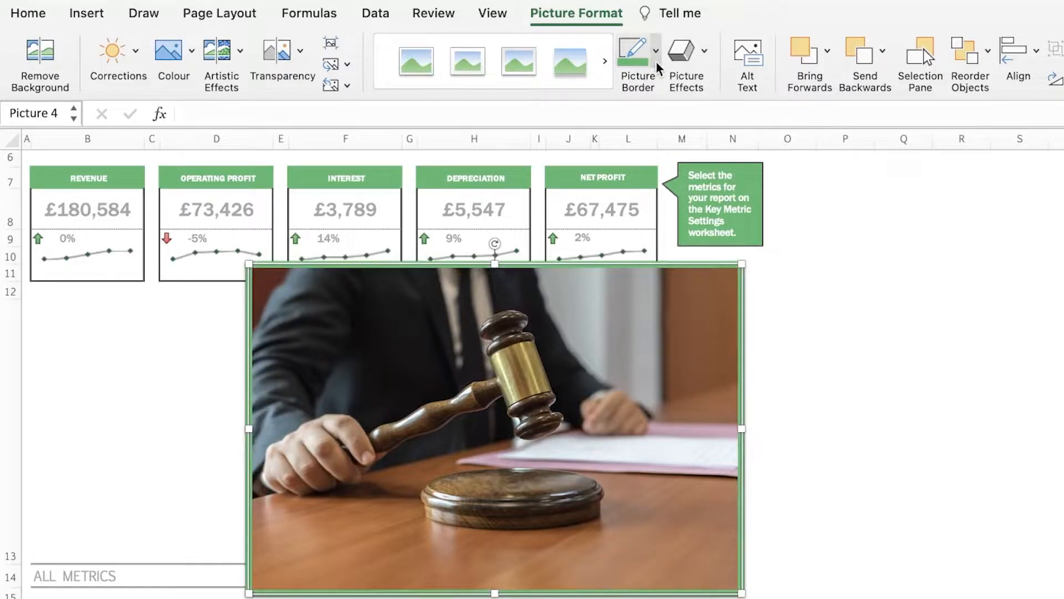
click(655, 53)
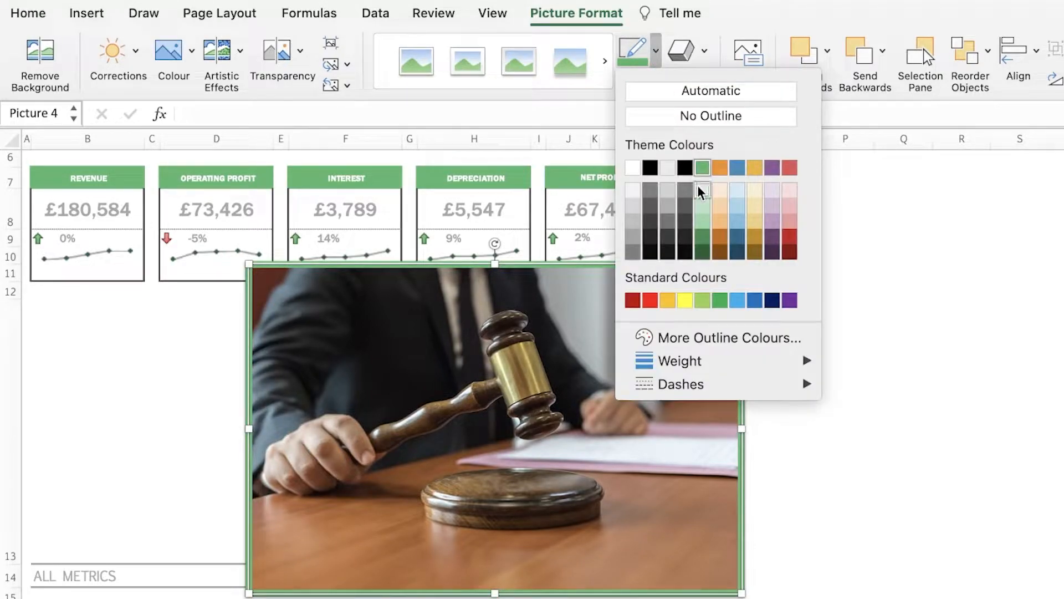
click(702, 252)
Shrink the framed gavel photo and move it into row 13 between the metric cards and the All Metrics heading
drag(621, 368, 712, 470)
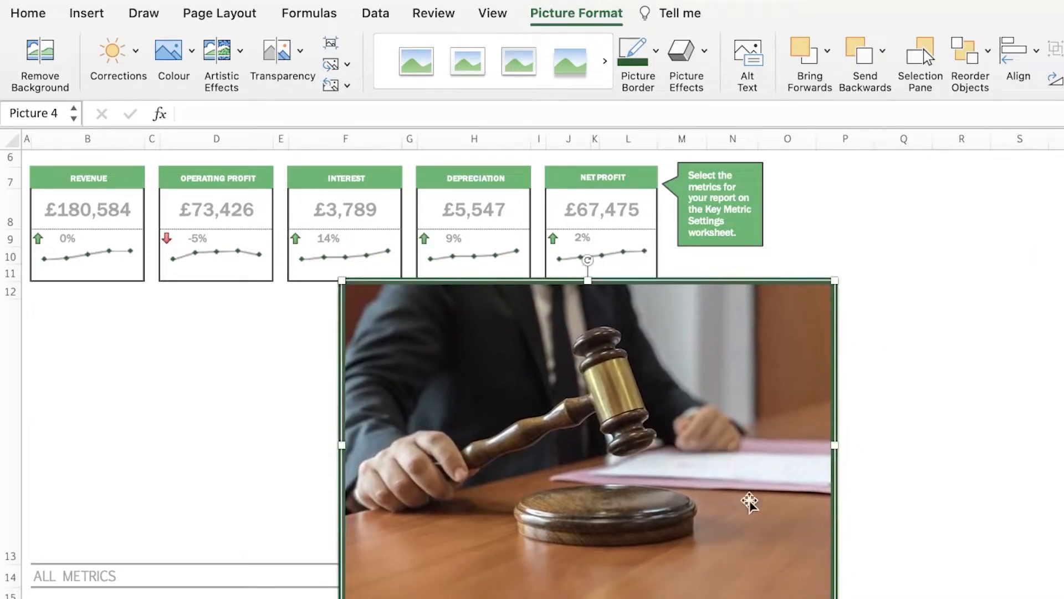
drag(834, 597, 760, 550)
drag(658, 463, 487, 469)
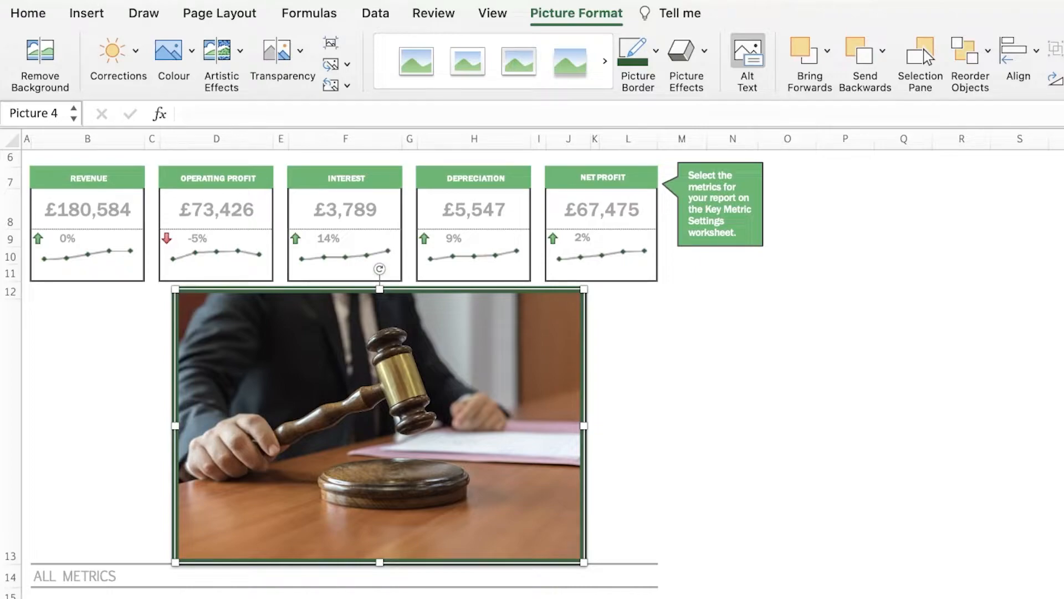
Reduce the gavel photo further and place it in row 13 below the Depreciation and Net Profit cards
click(819, 384)
click(476, 393)
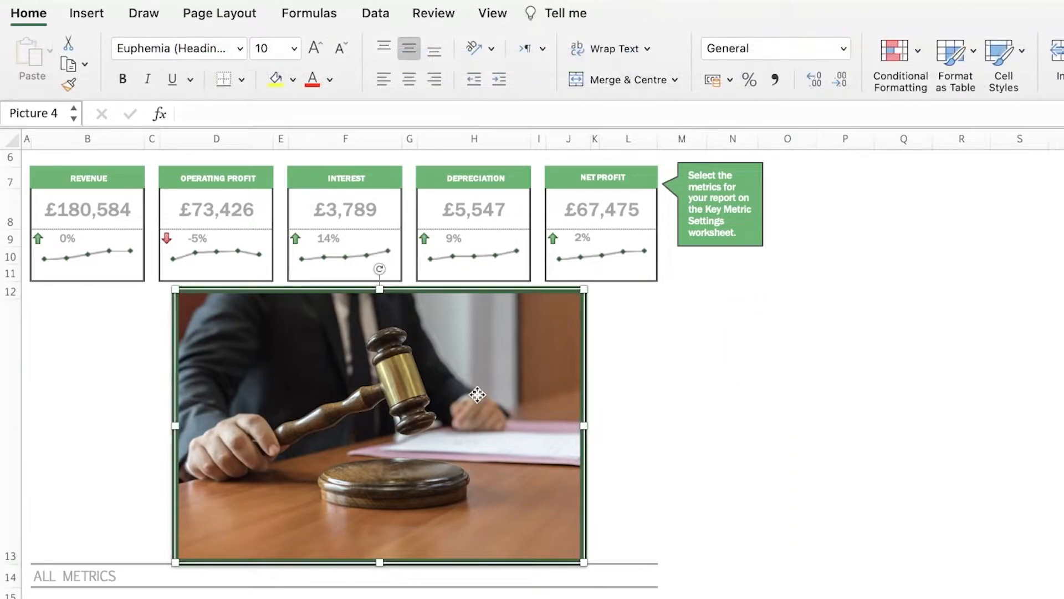
drag(380, 493, 787, 496)
click(11, 558)
click(960, 368)
drag(991, 292, 922, 338)
drag(689, 437, 504, 421)
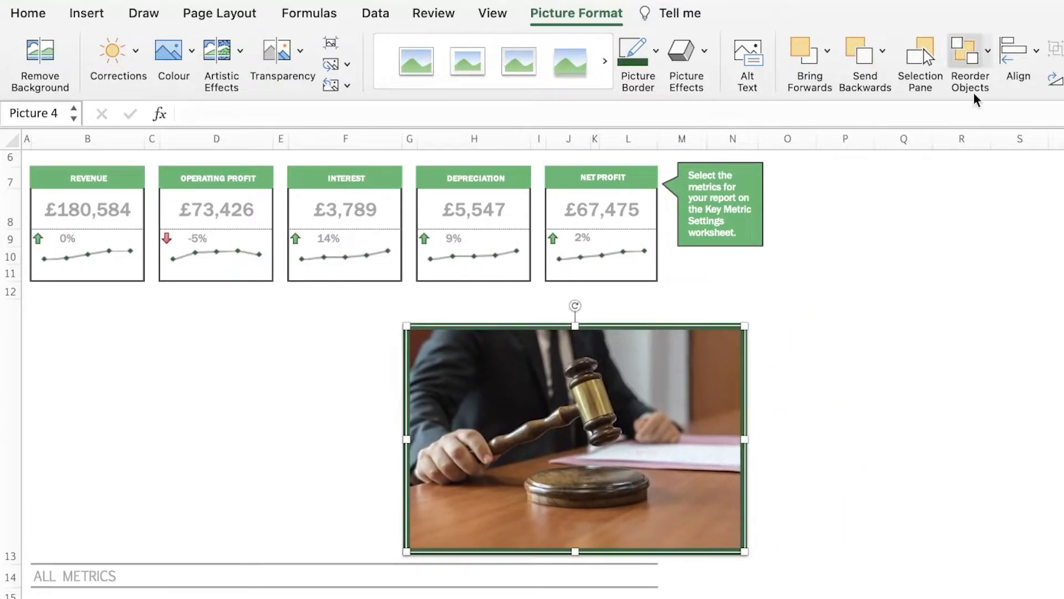
Move the gavel photo to the sheet's first cell and enlarge it to about 7.43 by 11.14 inches, covering the report
drag(527, 510, 549, 357)
scroll(635, 291, up, 4)
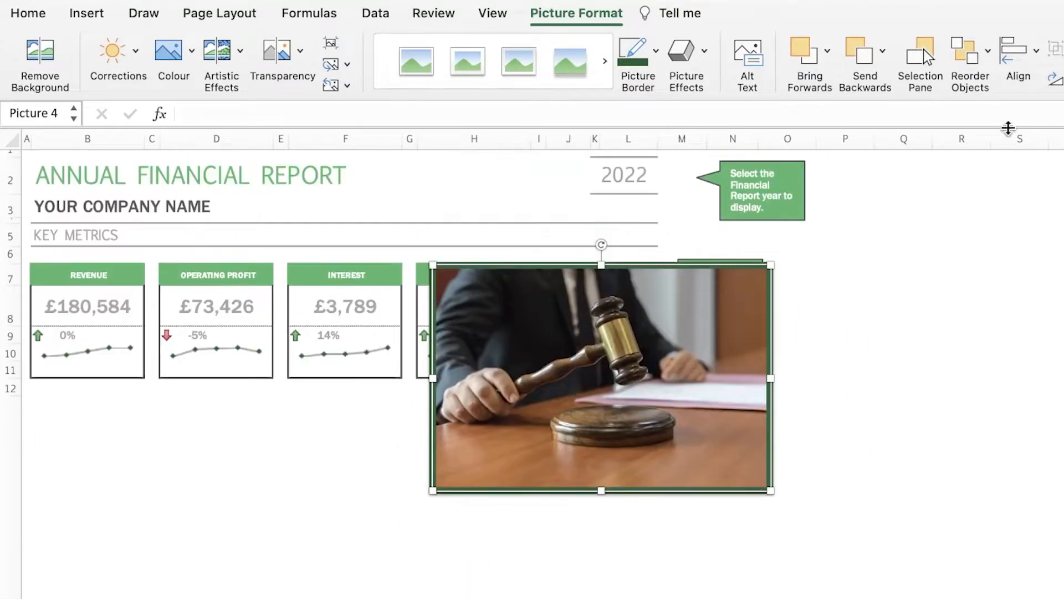
drag(592, 326, 183, 214)
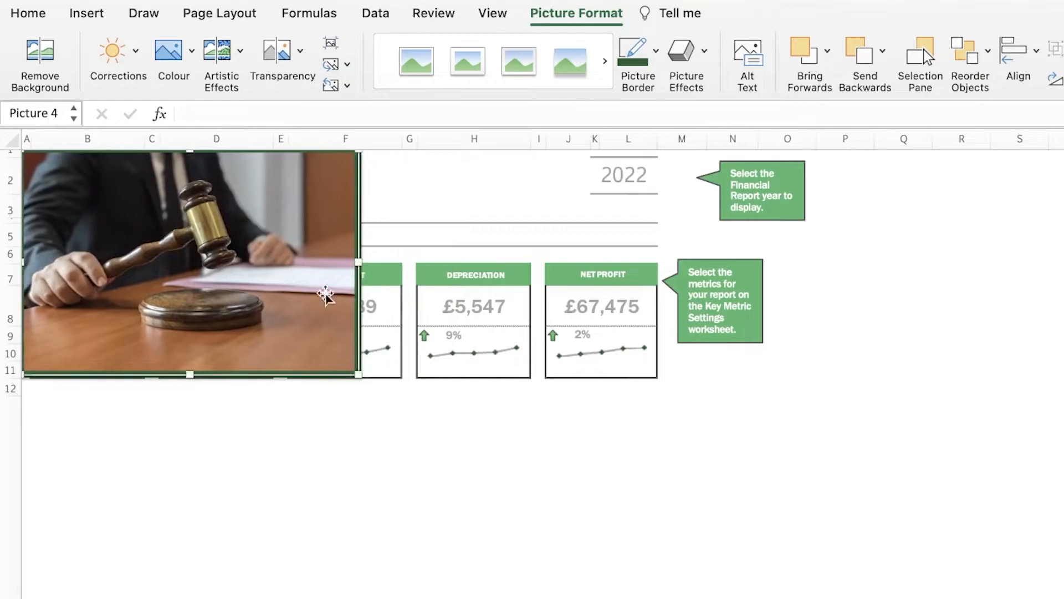
drag(358, 377, 781, 487)
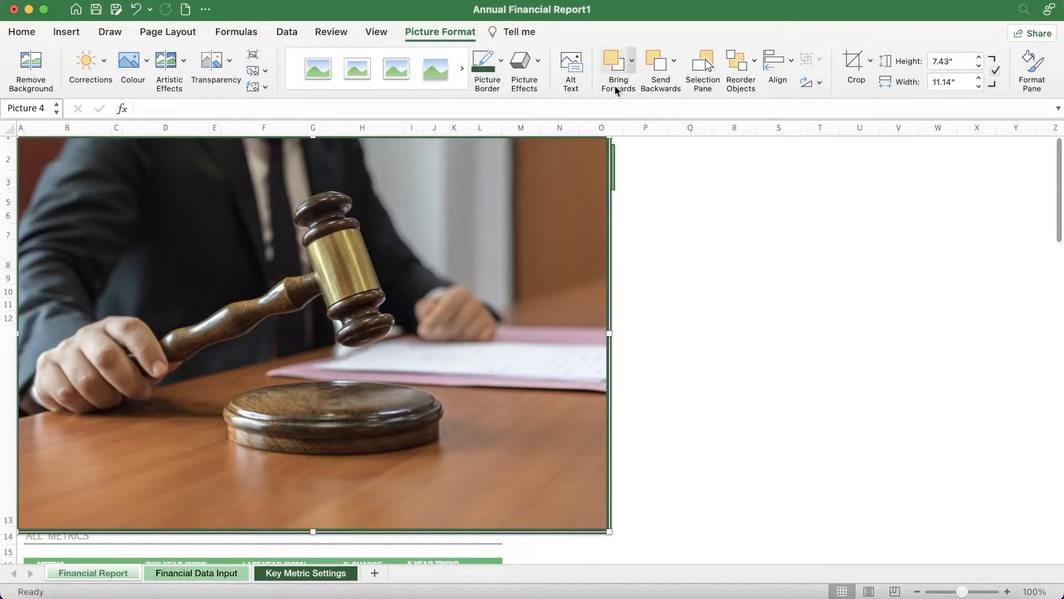
Send the gavel photo backwards behind the two green callouts
click(659, 71)
click(661, 72)
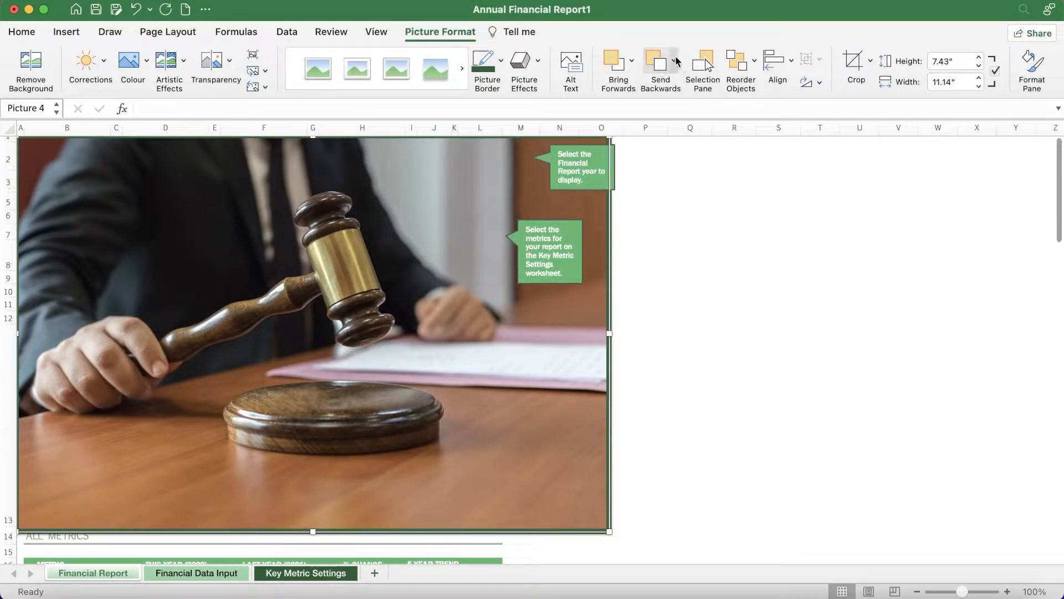
click(675, 59)
click(683, 102)
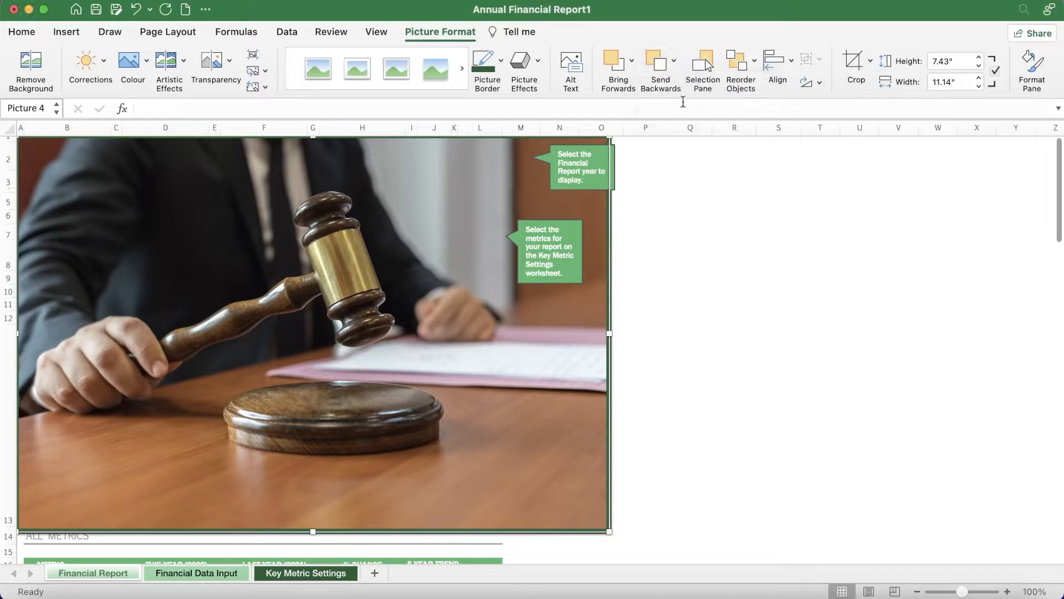
Shrink the gavel photo to about 2.62 by 3.93 inches and move it back into row 13
drag(519, 288, 779, 543)
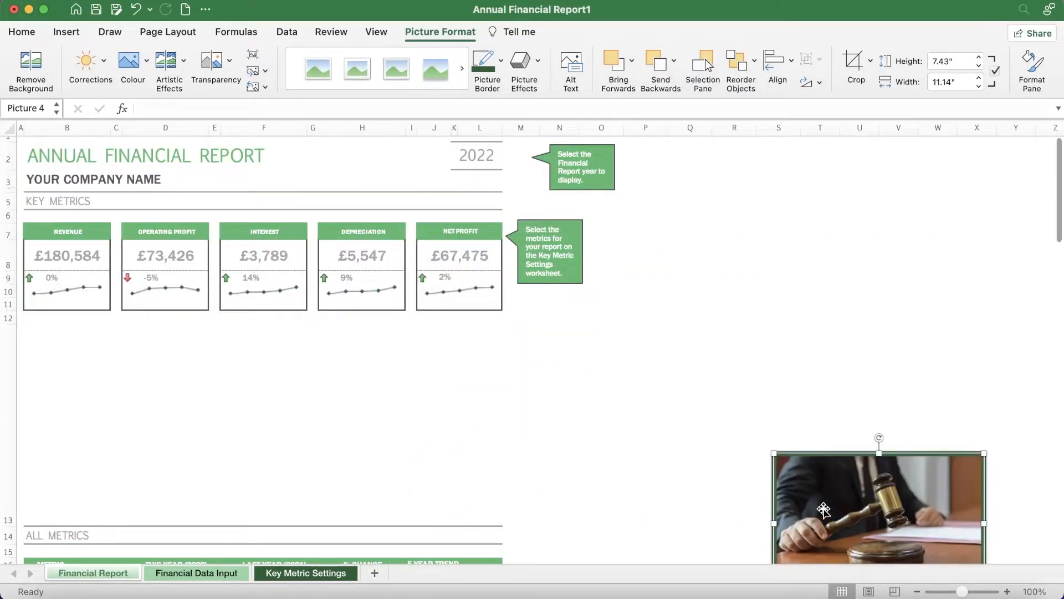
drag(825, 509, 155, 402)
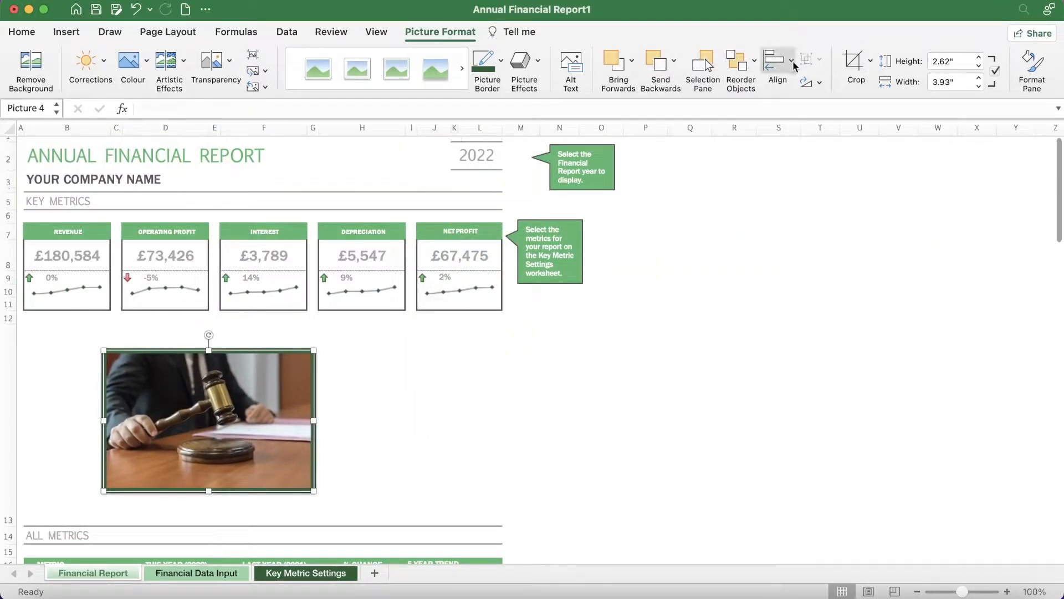
Crop the right side of the gavel photo to a width of about 3.19 inches
click(863, 65)
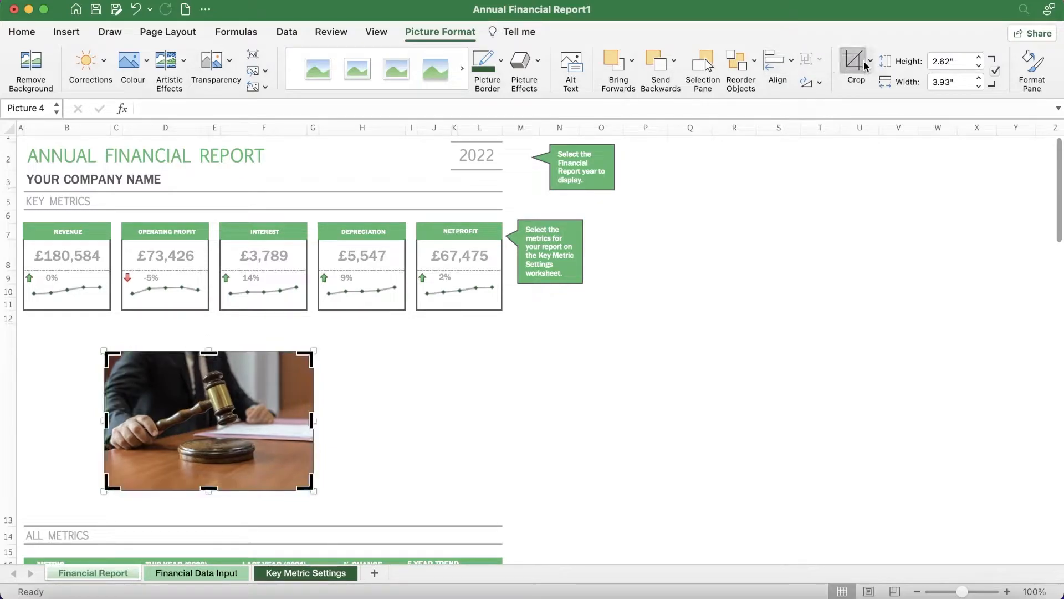
drag(311, 419, 276, 415)
click(851, 69)
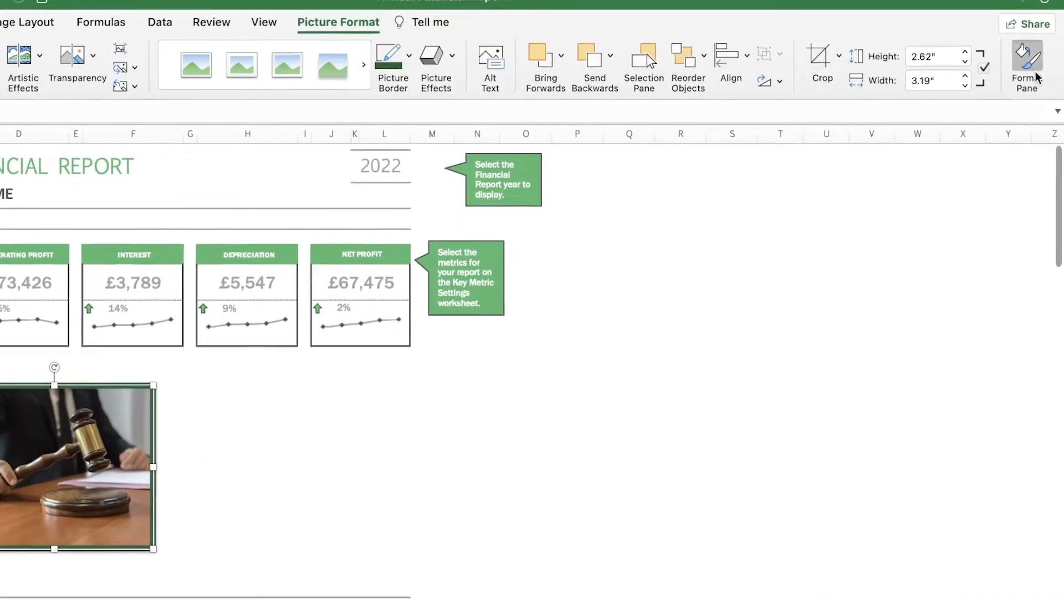
Examine the shadow, size, fill and picture settings in the Format Picture pane, and close it
click(1038, 78)
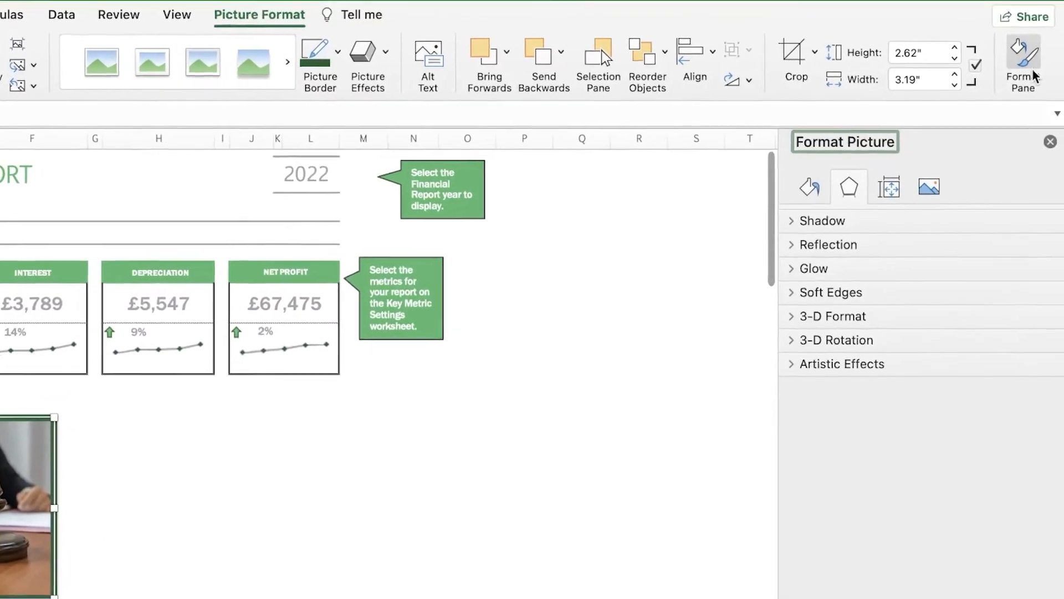
click(900, 227)
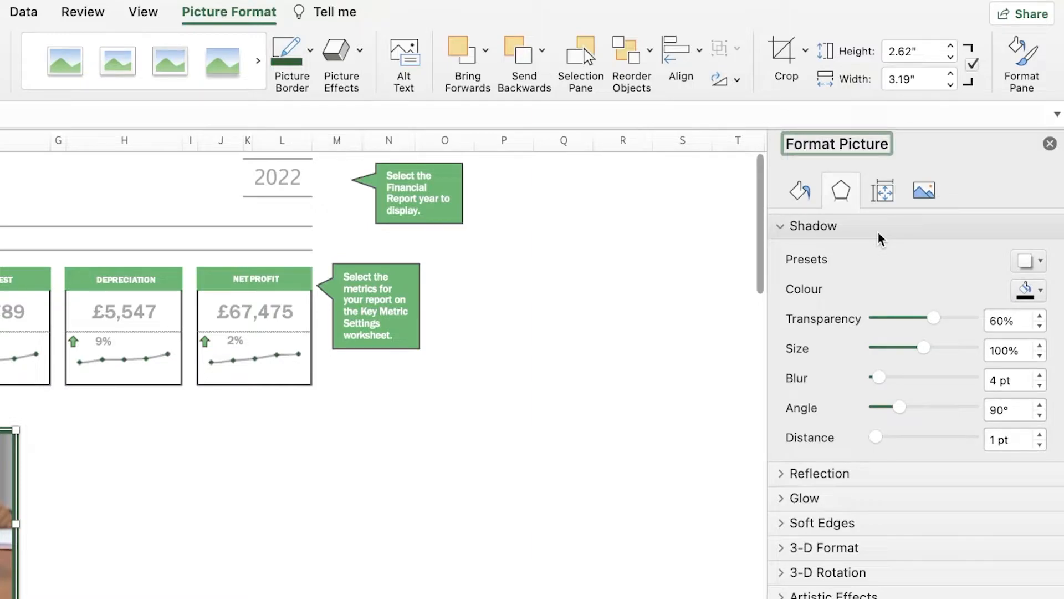
click(882, 193)
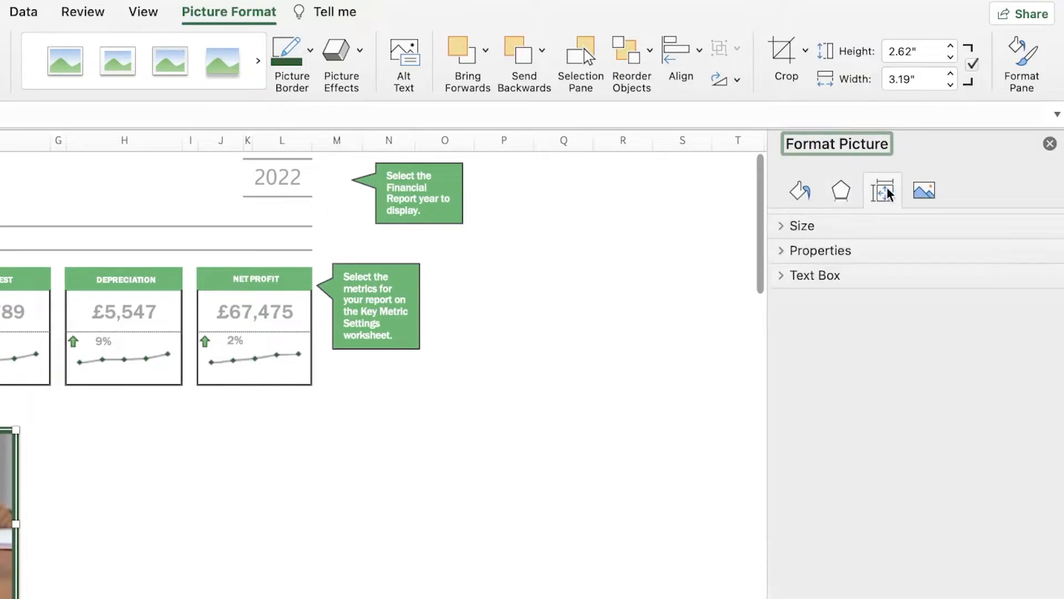
click(806, 194)
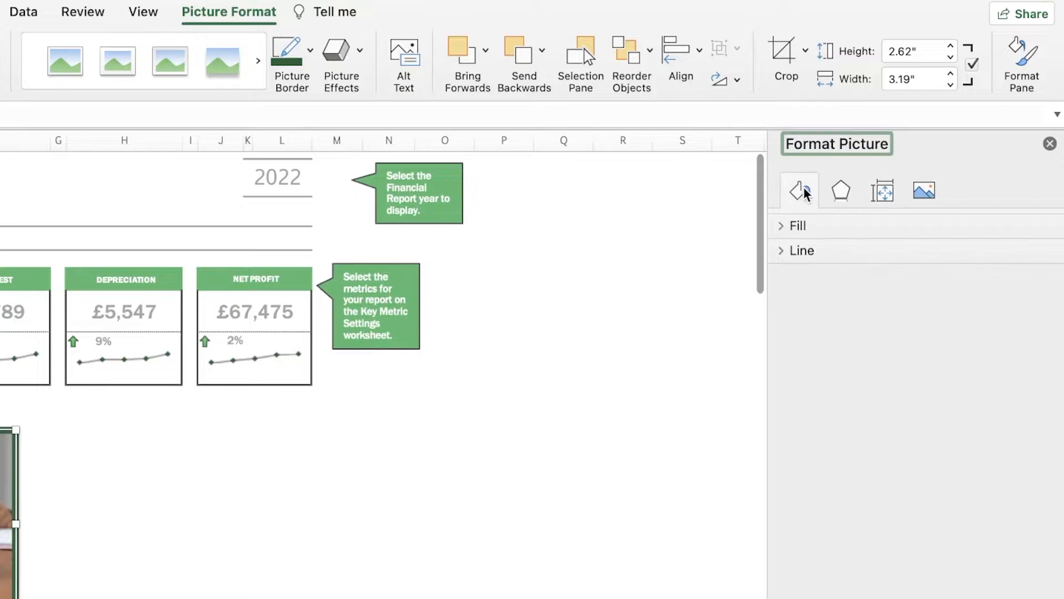
click(925, 192)
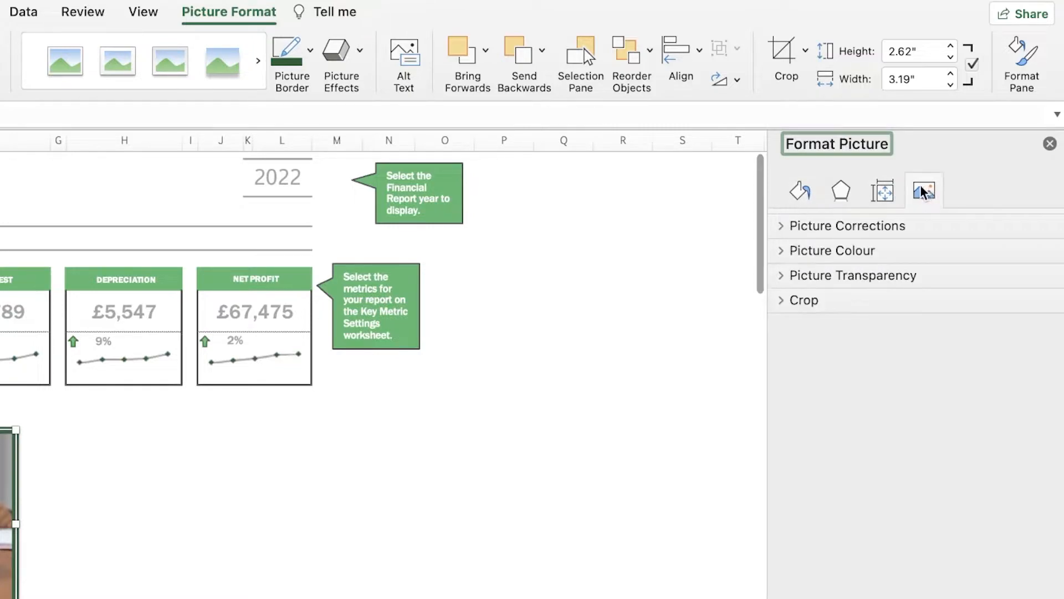
click(1049, 144)
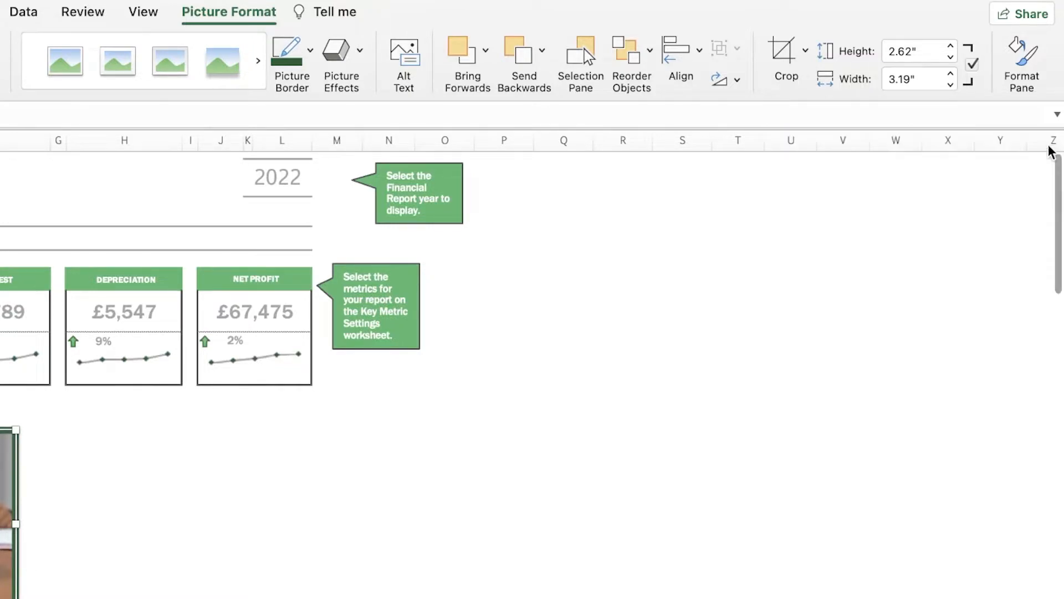
Look through the artistic effects available for the gavel photo without applying one
click(180, 52)
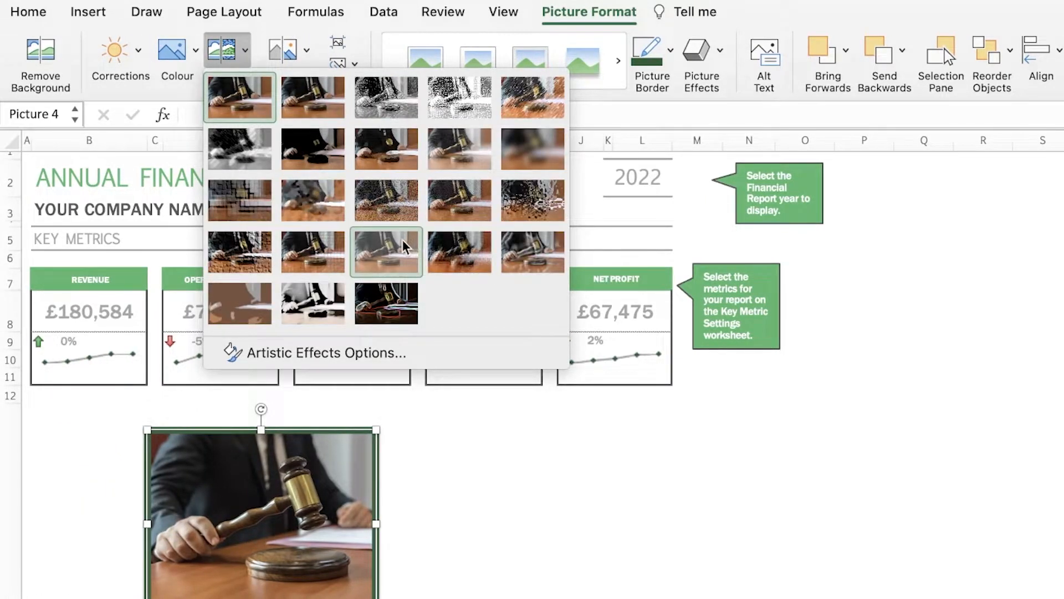
click(222, 55)
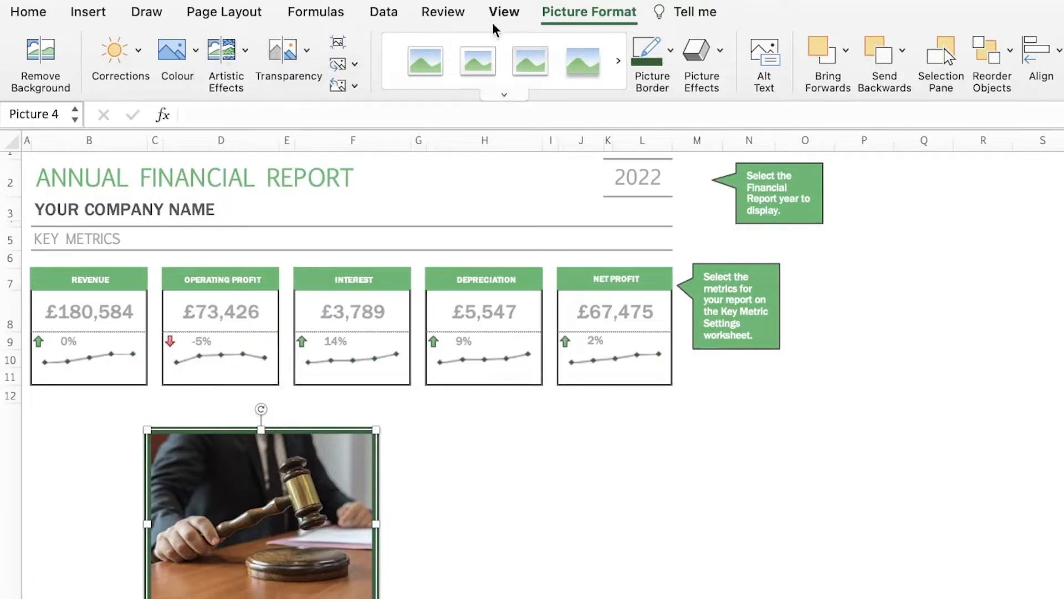
click(513, 20)
click(87, 20)
click(26, 19)
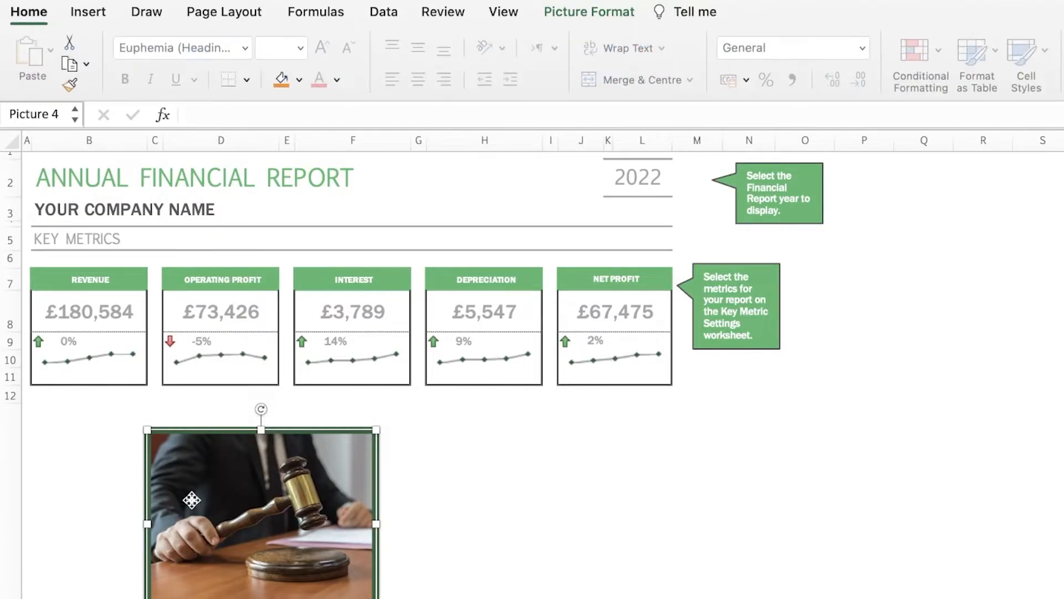
Move the gavel photo over the metric cards and back into row 13, and enlarge it from its corner to fill more of the row
drag(233, 501, 365, 403)
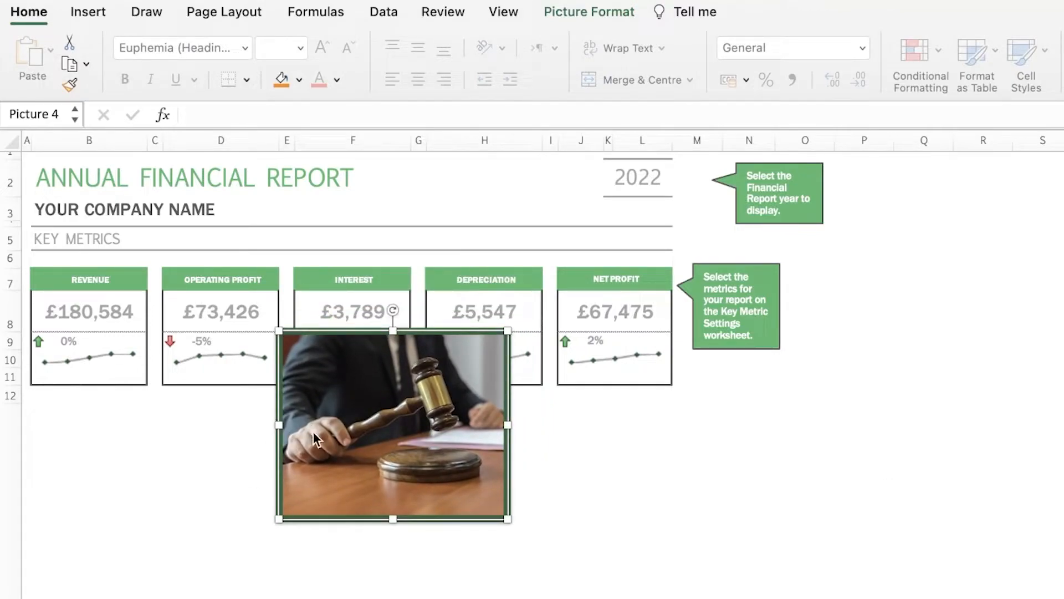
drag(332, 483, 278, 585)
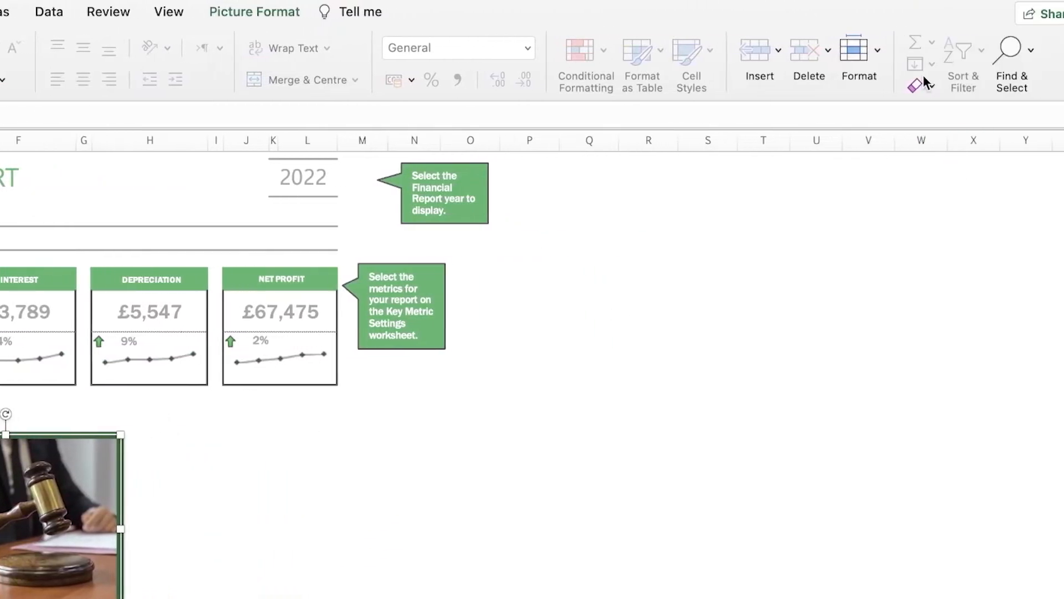
click(826, 53)
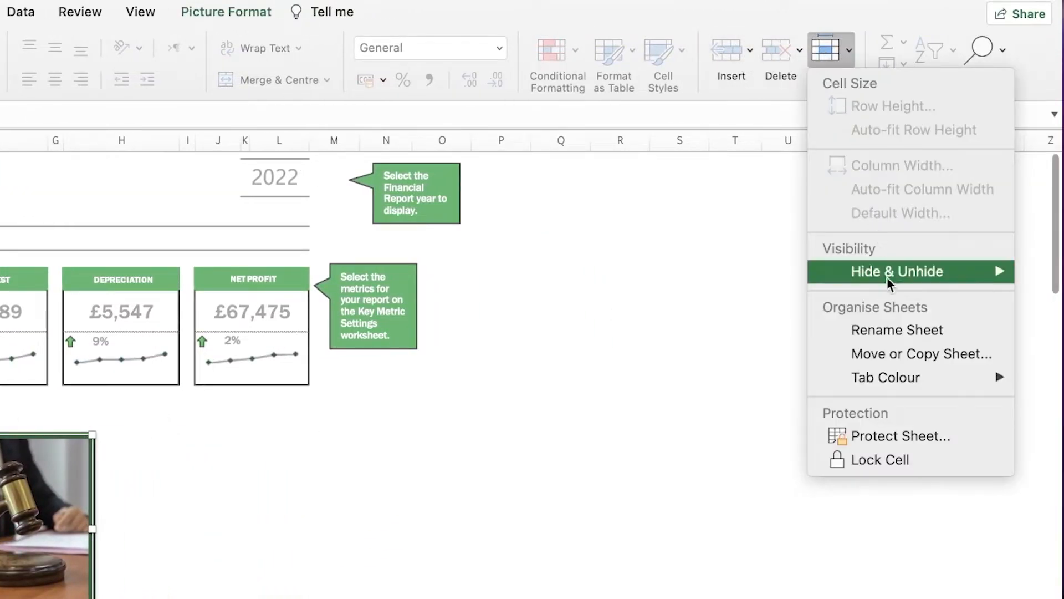
mouse_move(881, 377)
click(790, 495)
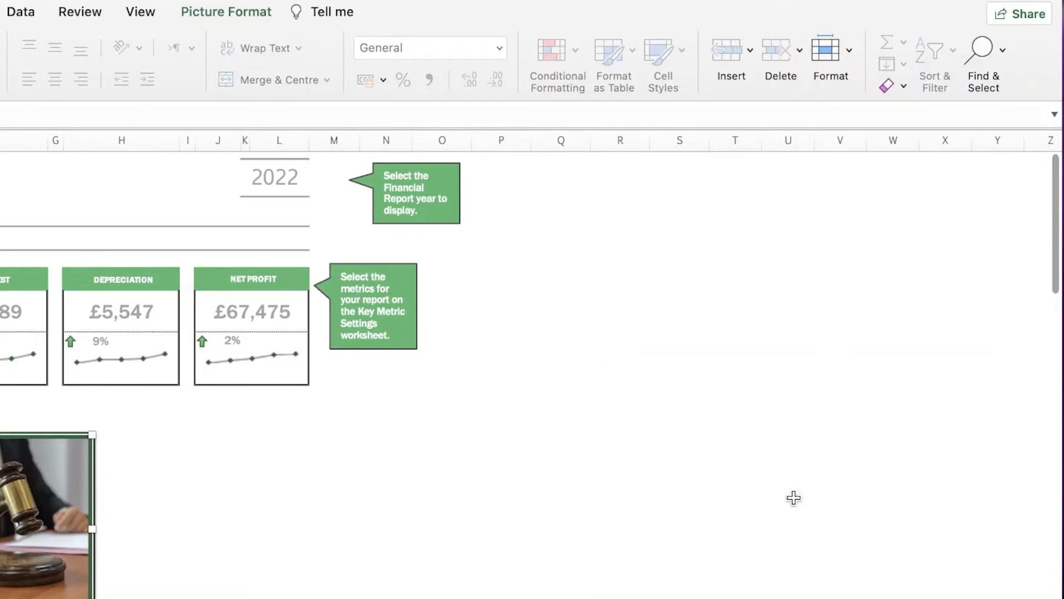
drag(93, 434, 150, 386)
Apply the Lock Cell option with the gavel photo selected, and check the photo's selection against the cells beside it
click(826, 52)
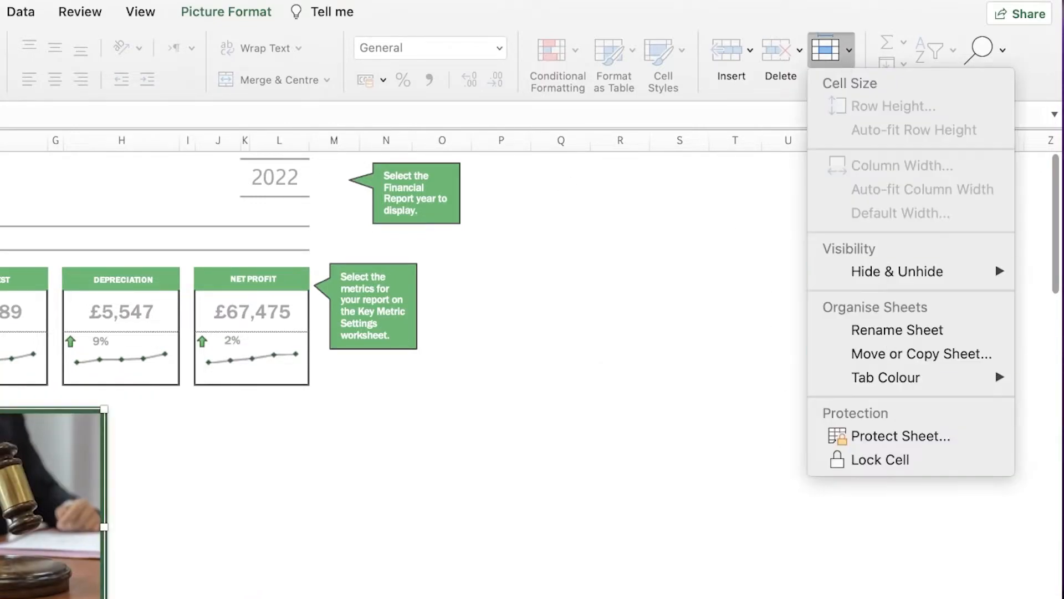
click(941, 458)
click(246, 504)
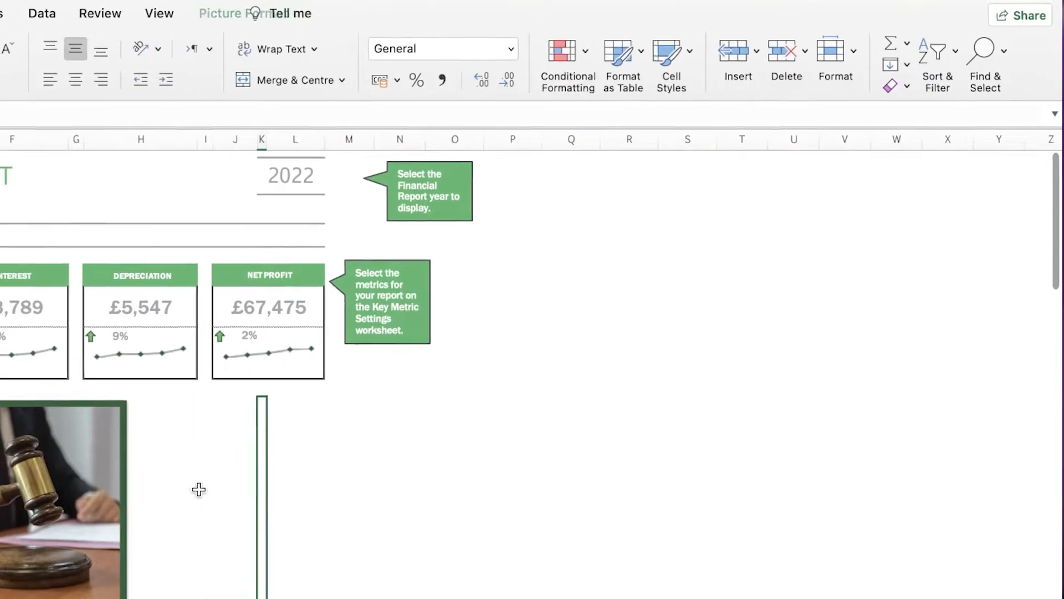
click(103, 498)
click(171, 492)
click(98, 489)
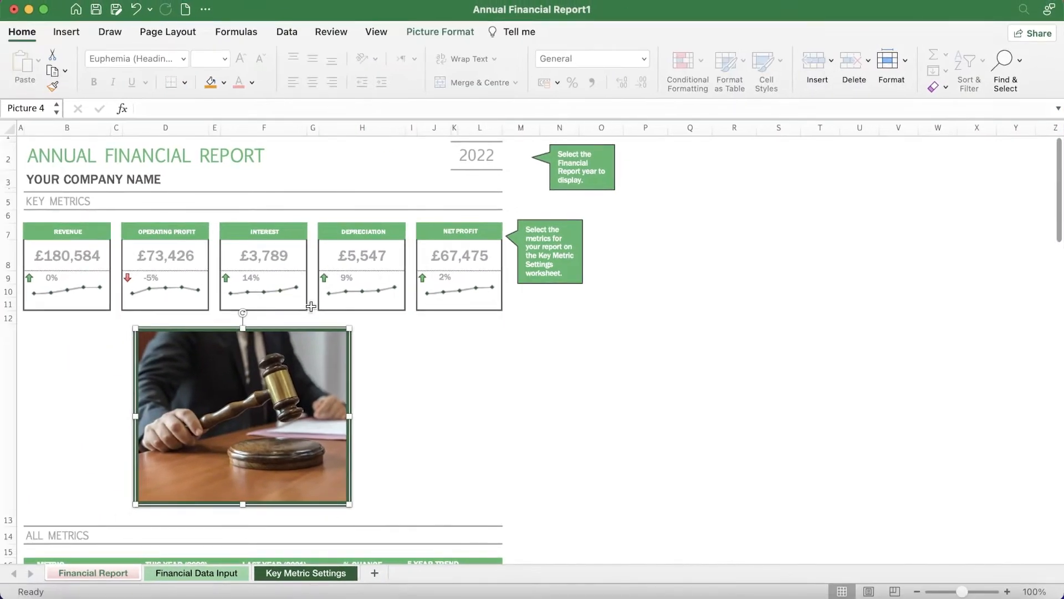
Pick up the gavel photo's formatting with Format Painter, and open and close the stock icon library
click(53, 86)
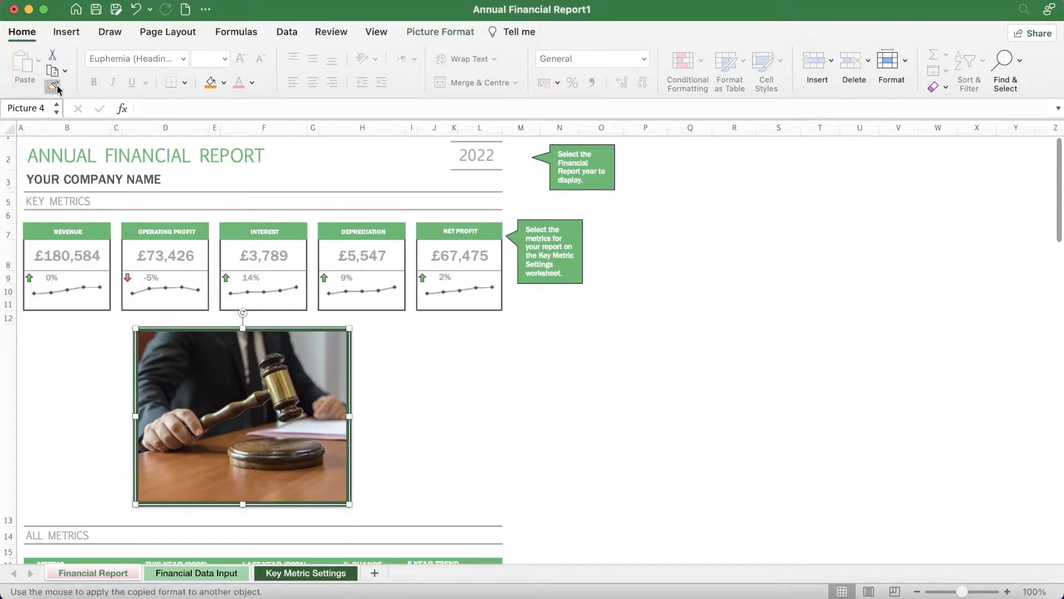
click(65, 72)
click(65, 66)
click(67, 33)
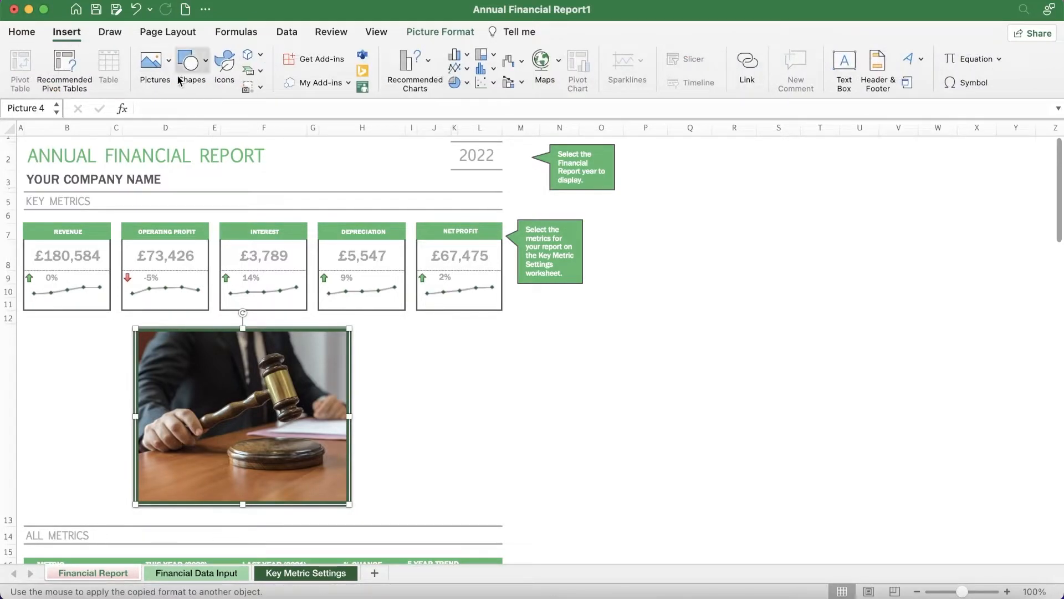
click(223, 62)
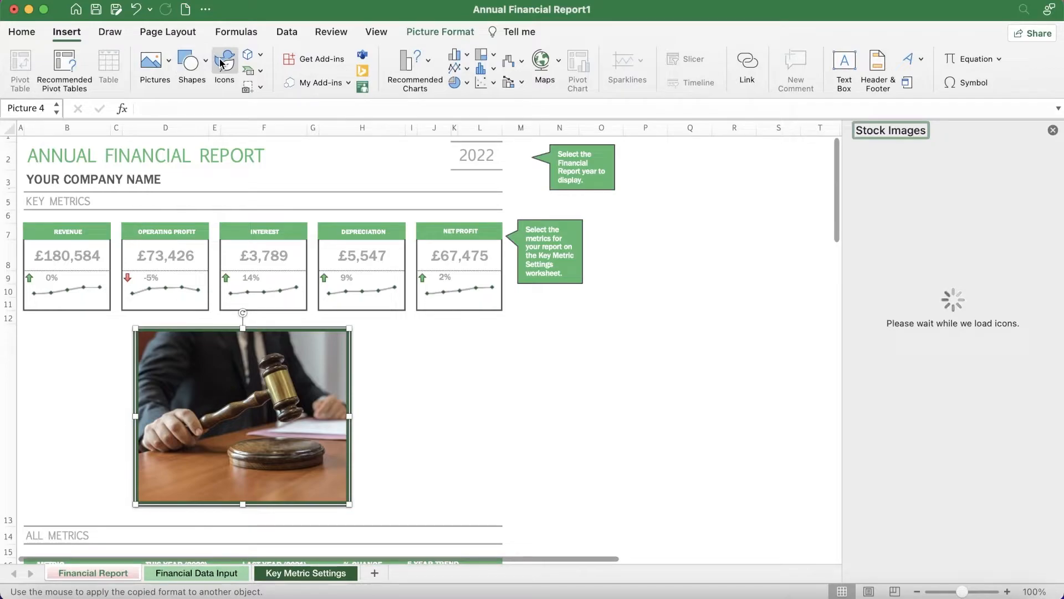
click(1053, 130)
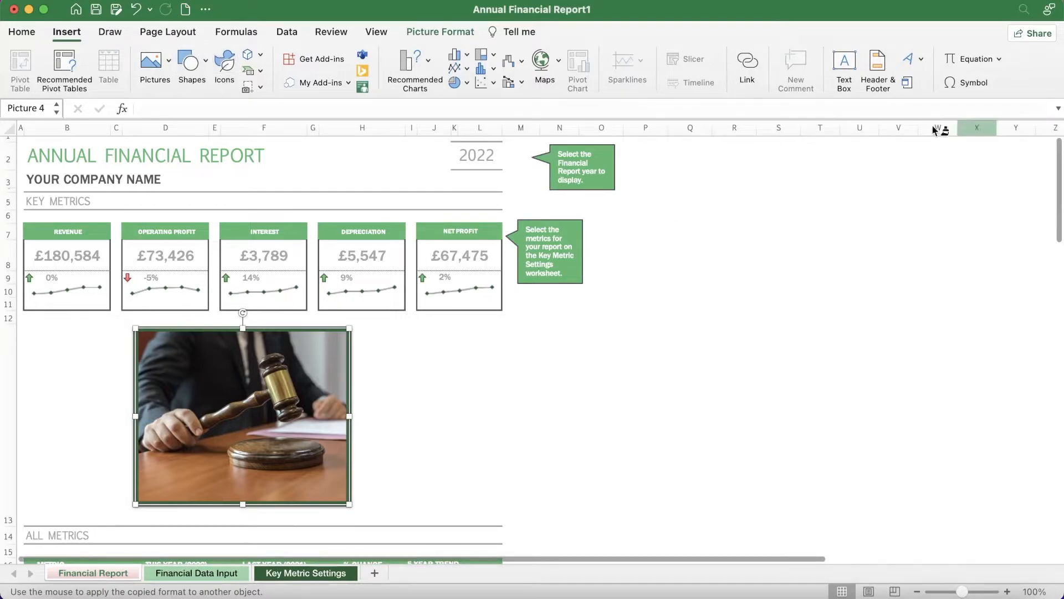
Search the online pictures for "laywer" with Creative Commons only turned off, and browse the images
click(168, 63)
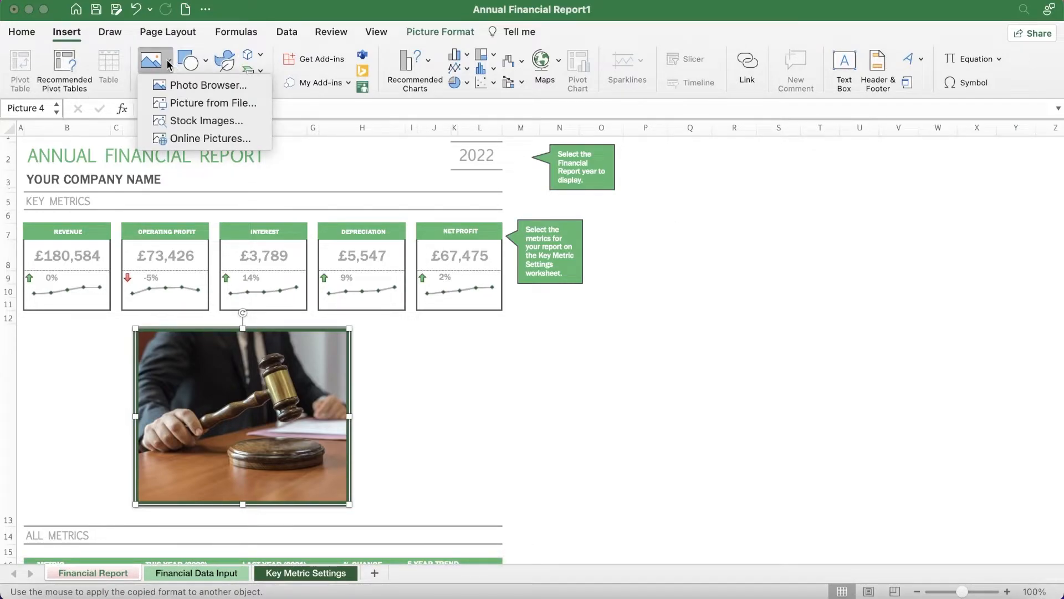
click(160, 139)
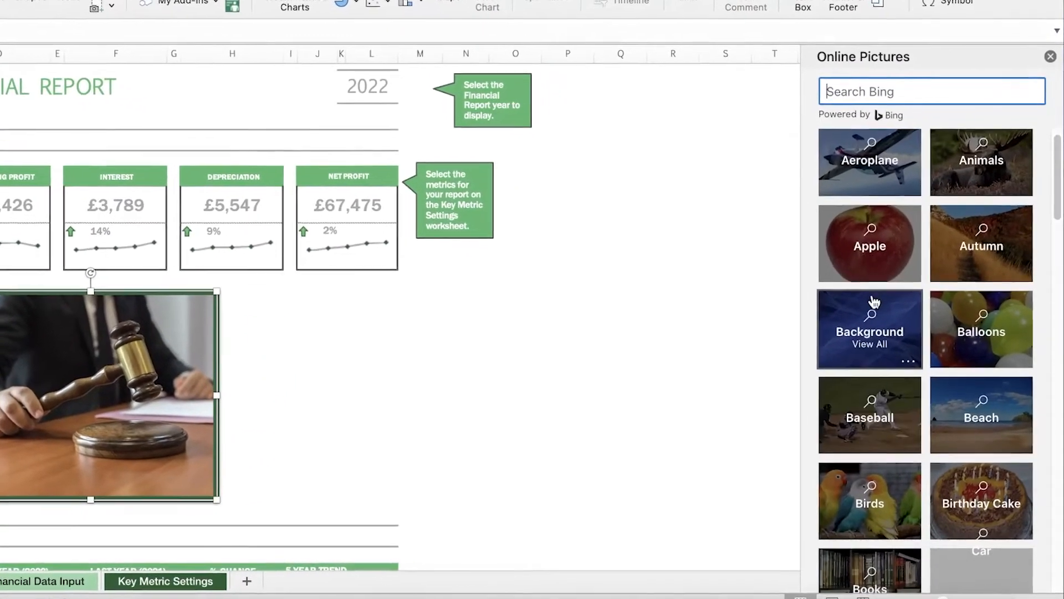
scroll(901, 244, down, 5)
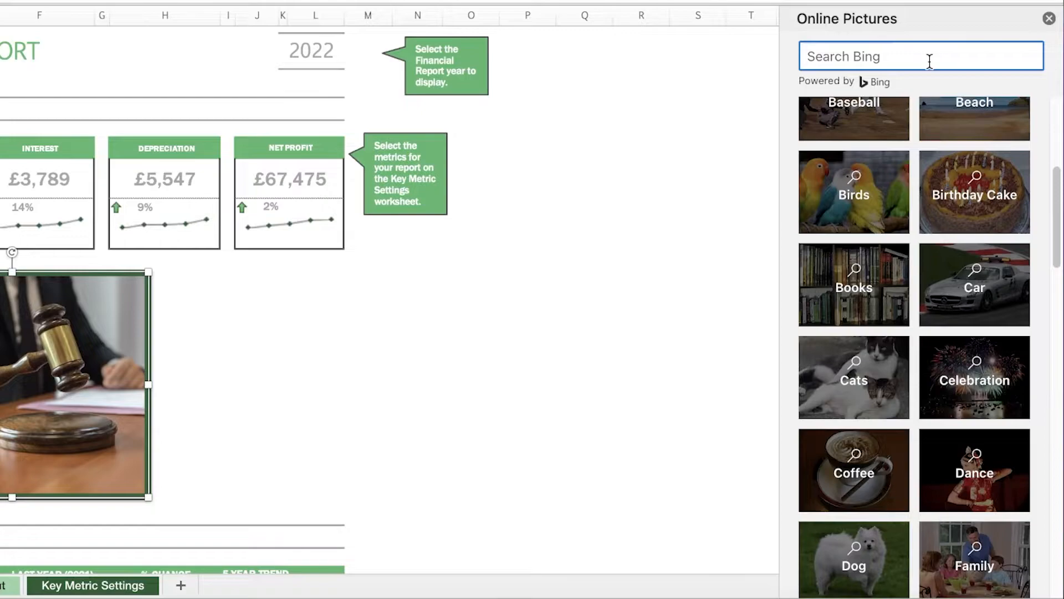
text(laywer)
key(Return)
scroll(1055, 313, down, 5)
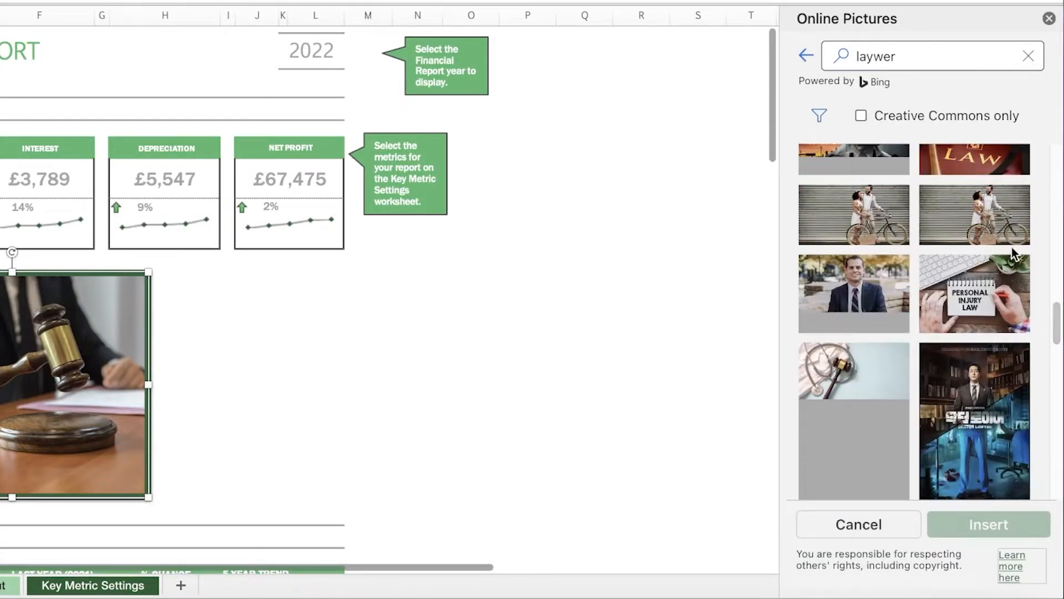
Insert the "Personal Injury Law" gavel picture into the report and close the Online Pictures pane
scroll(1014, 252, up, 1)
click(994, 193)
click(994, 525)
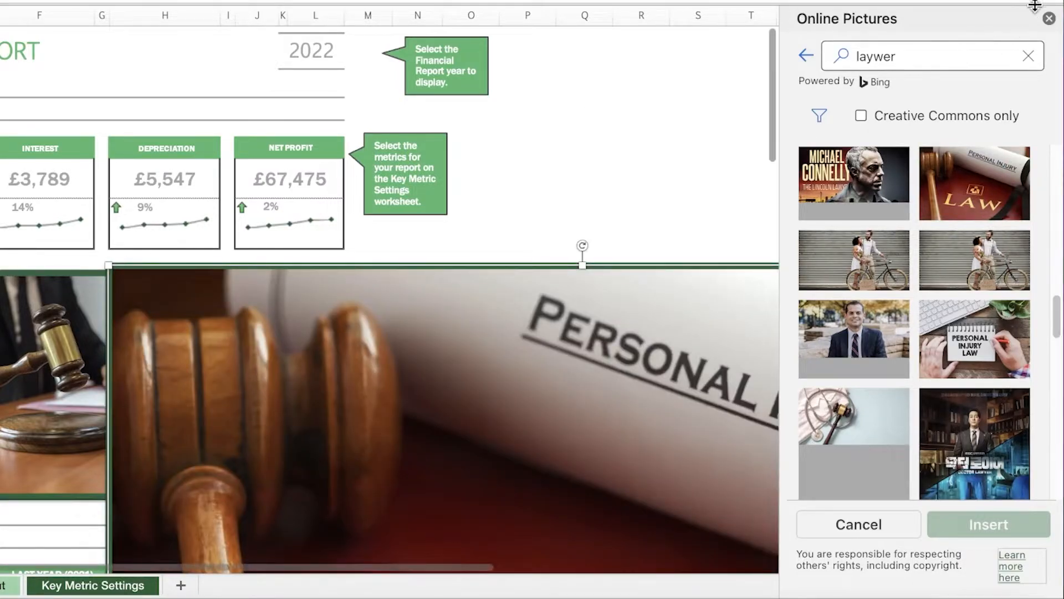
click(1049, 19)
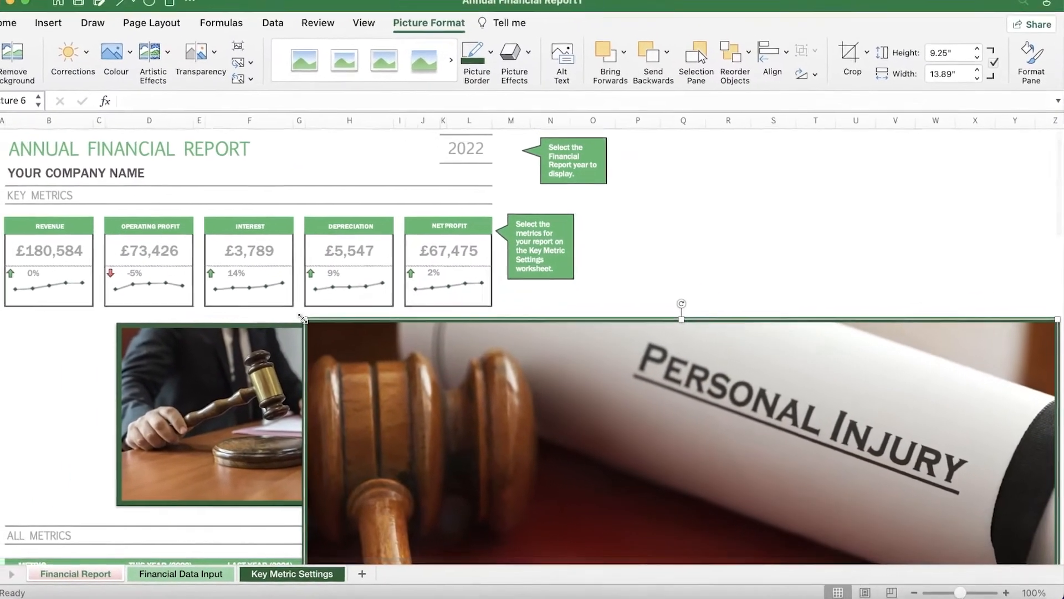
Shrink the Personal Injury Law picture to about 2.79 by 4.19 inches and place it beside the gavel photo in row 13
drag(305, 310, 638, 505)
drag(737, 534, 591, 190)
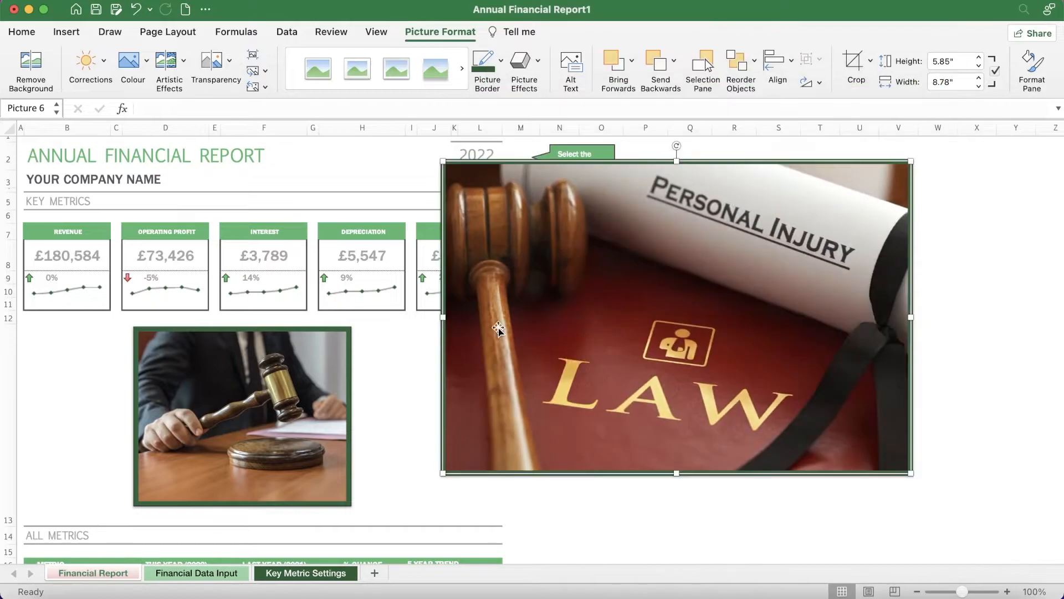
drag(447, 477, 624, 353)
drag(736, 206, 486, 373)
drag(660, 325, 596, 369)
mouse_move(459, 400)
mouse_down()
mouse_move(459, 378)
mouse_move(471, 392)
mouse_up()
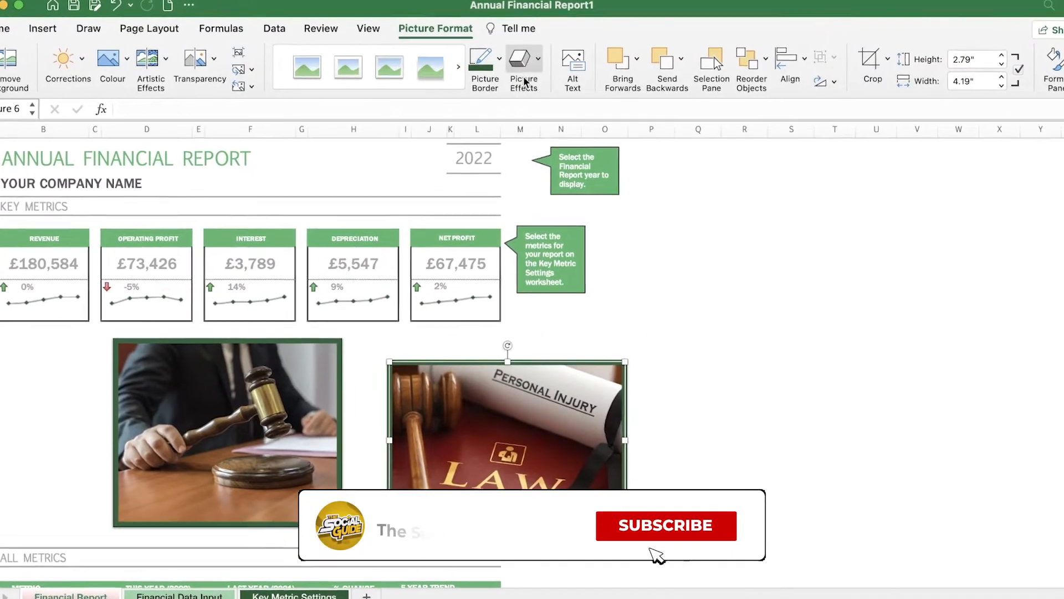
click(524, 81)
key(Escape)
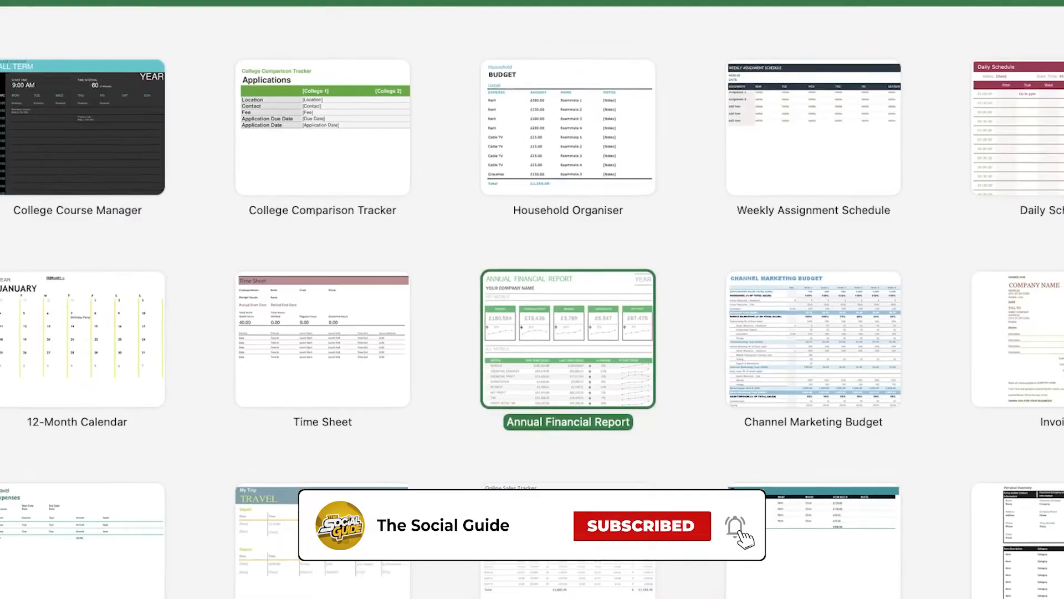
Create a new blank workbook
click(34, 131)
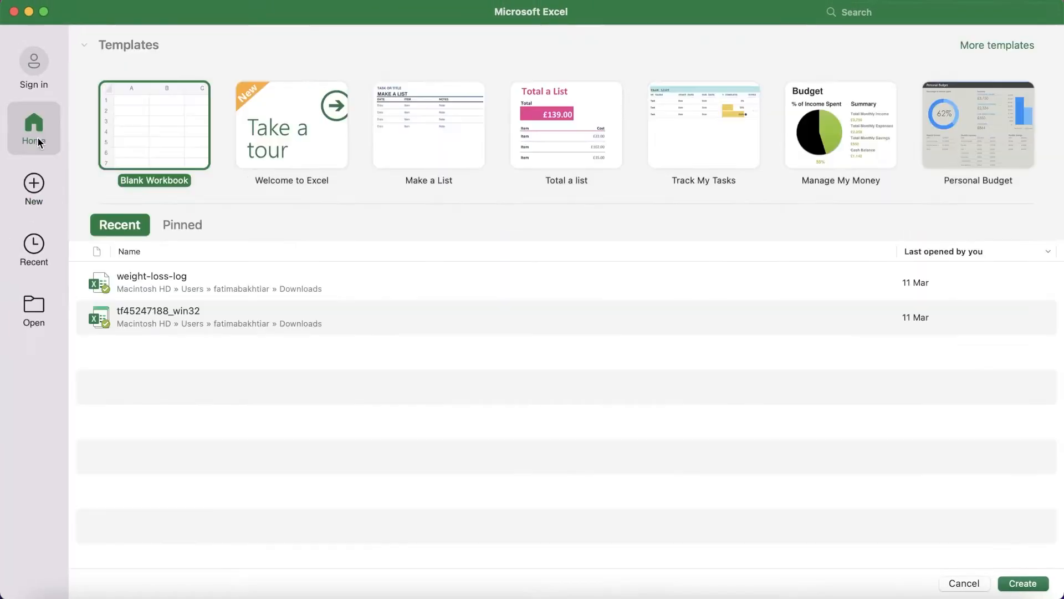
double_click(143, 125)
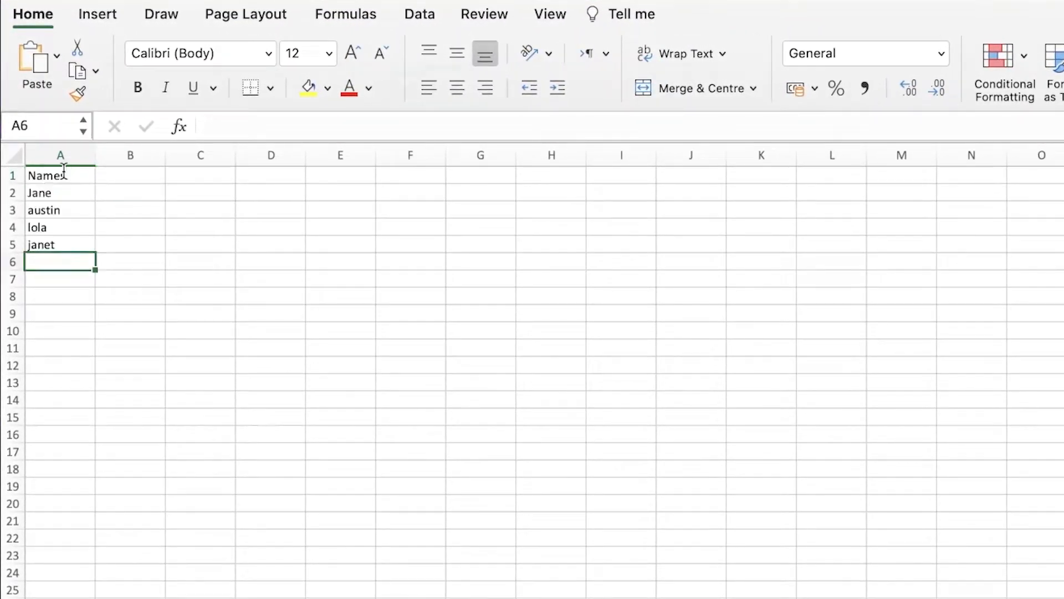
click(78, 214)
click(154, 194)
click(64, 282)
click(47, 245)
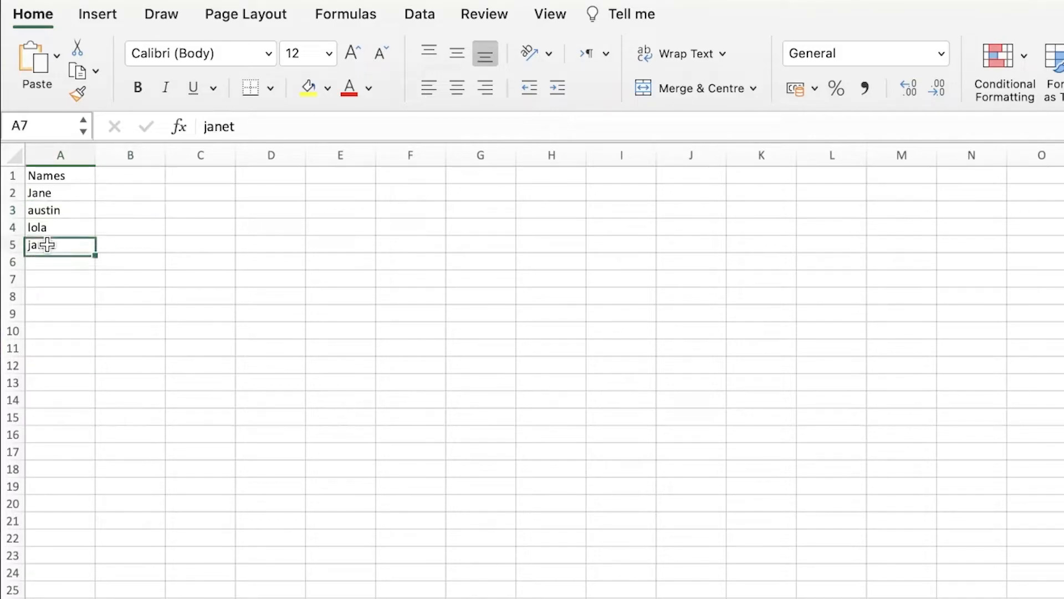
click(86, 226)
With cell A2 selected, insert the yellow, red, green and blue balloon cluster from the Balloons category of online pictures
click(54, 194)
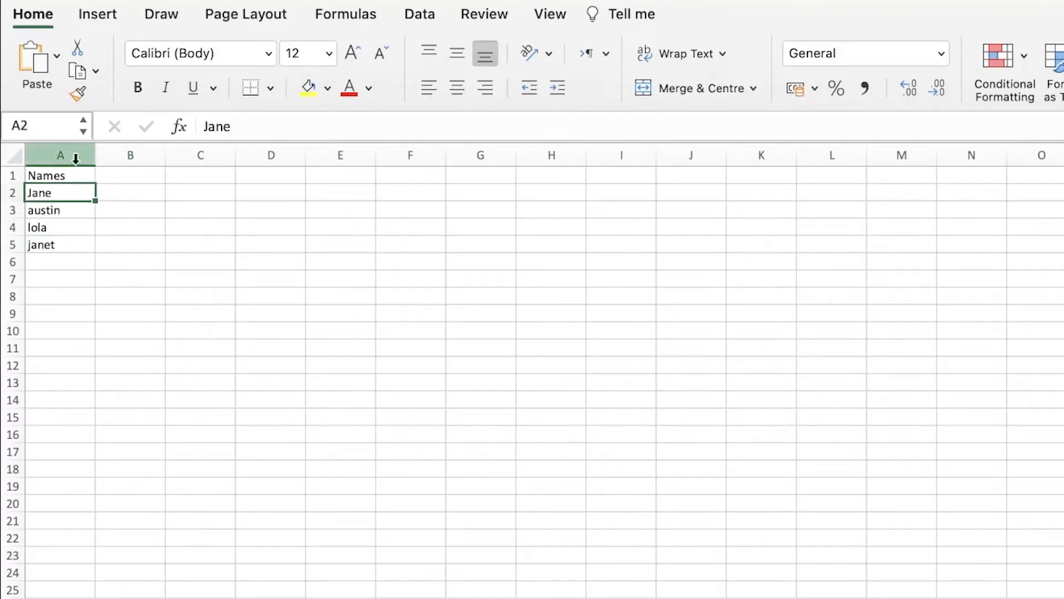
click(87, 21)
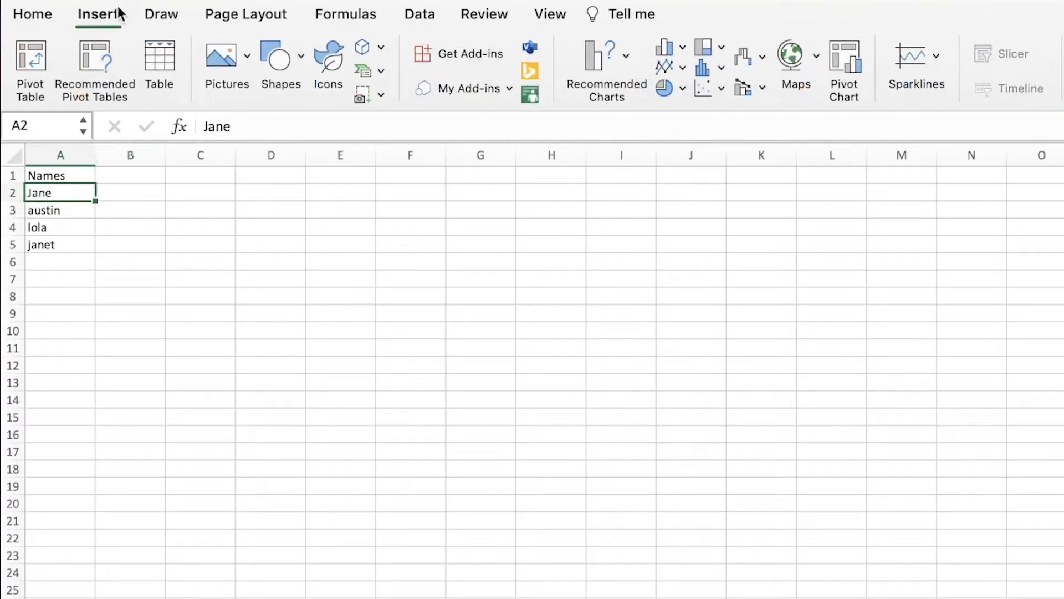
click(112, 17)
click(112, 16)
click(221, 64)
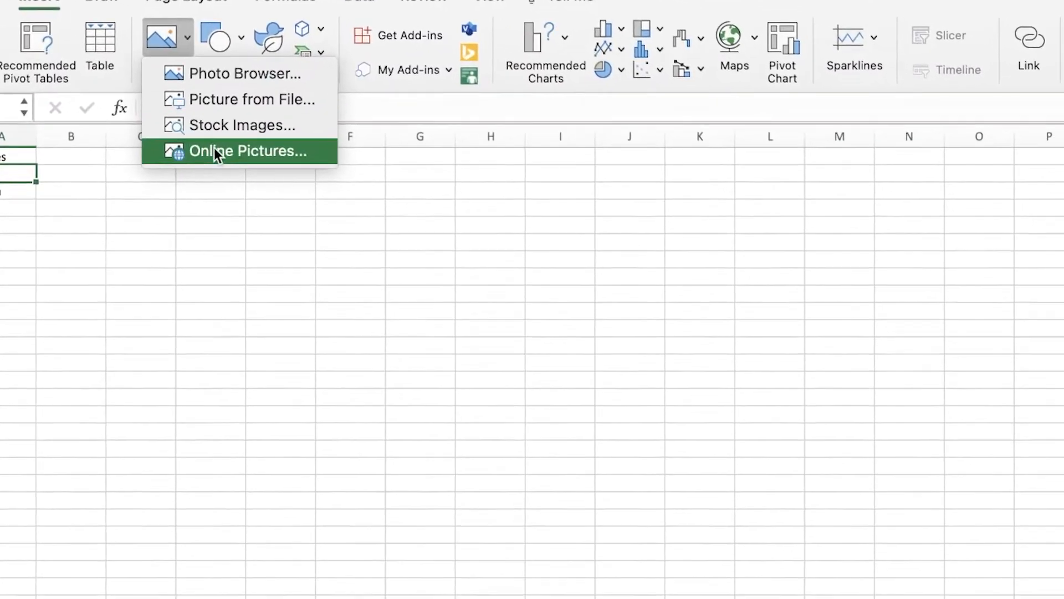
click(214, 151)
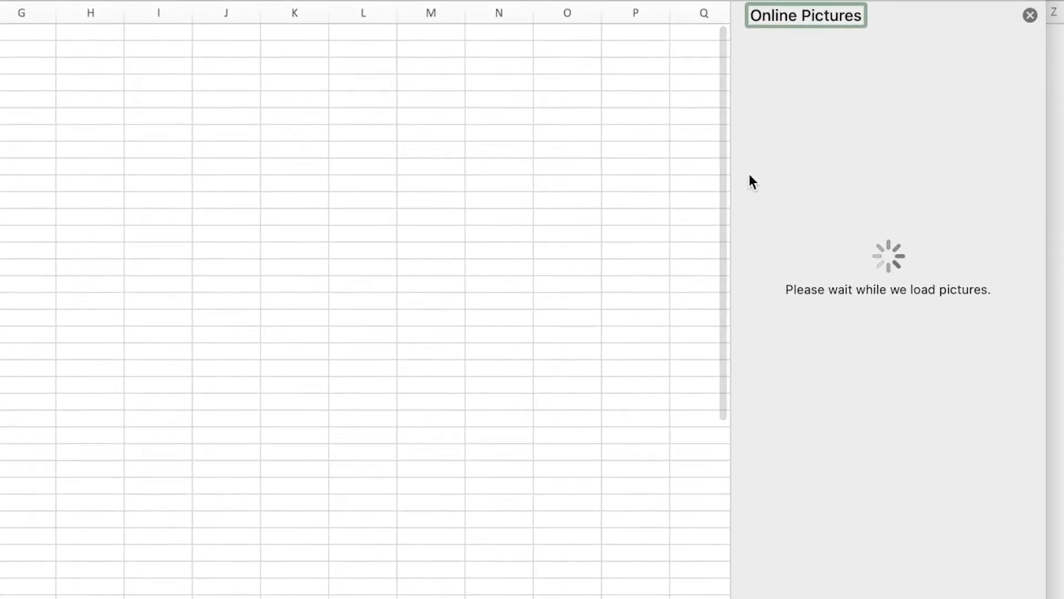
click(950, 336)
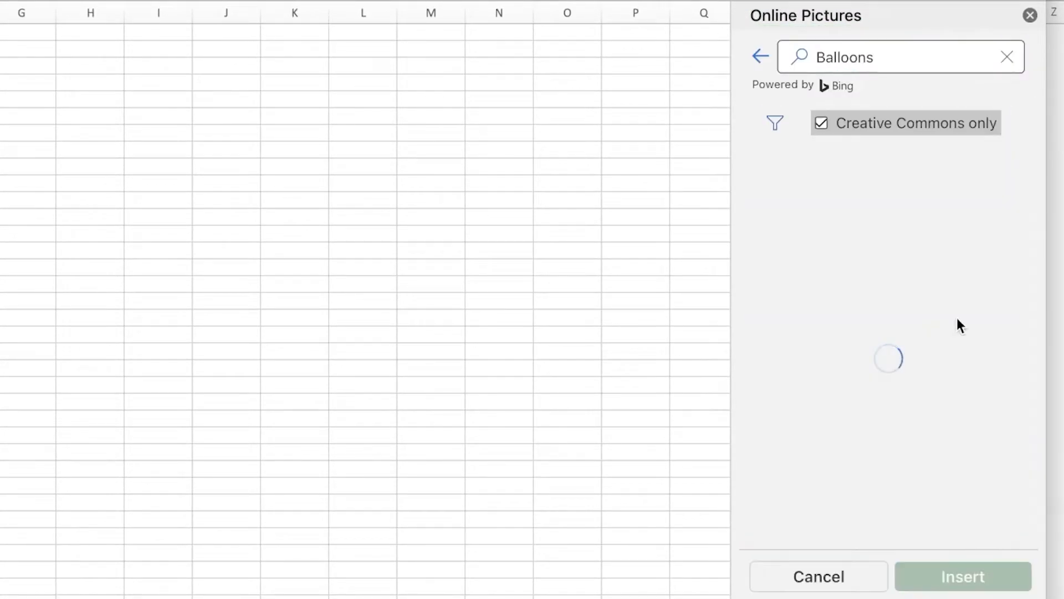
click(900, 248)
click(900, 251)
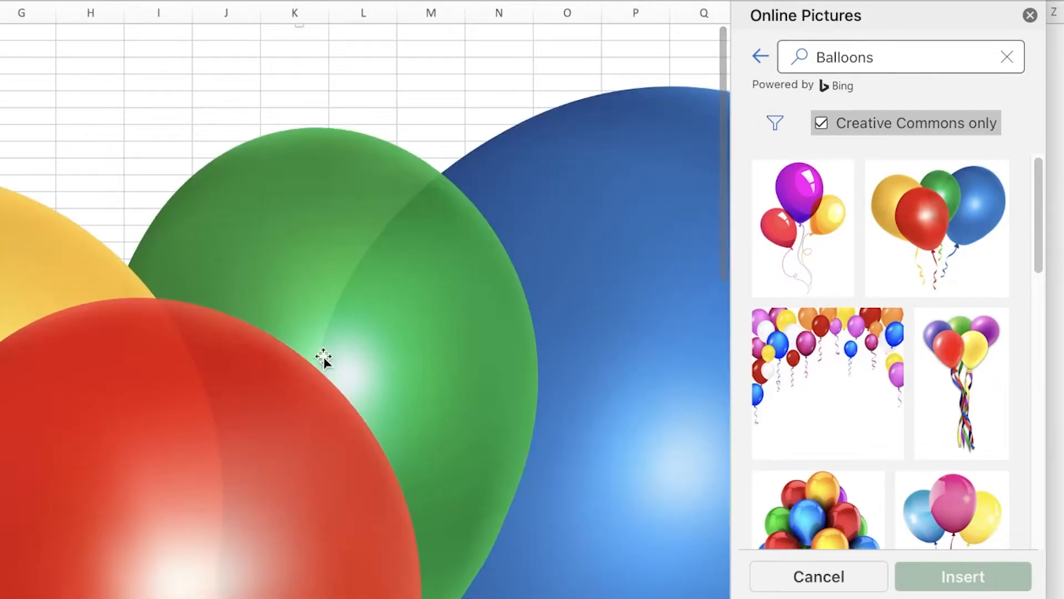
Close the Online Pictures pane, and shrink the balloon picture and place it beside the names over columns B to E
drag(326, 359, 167, 198)
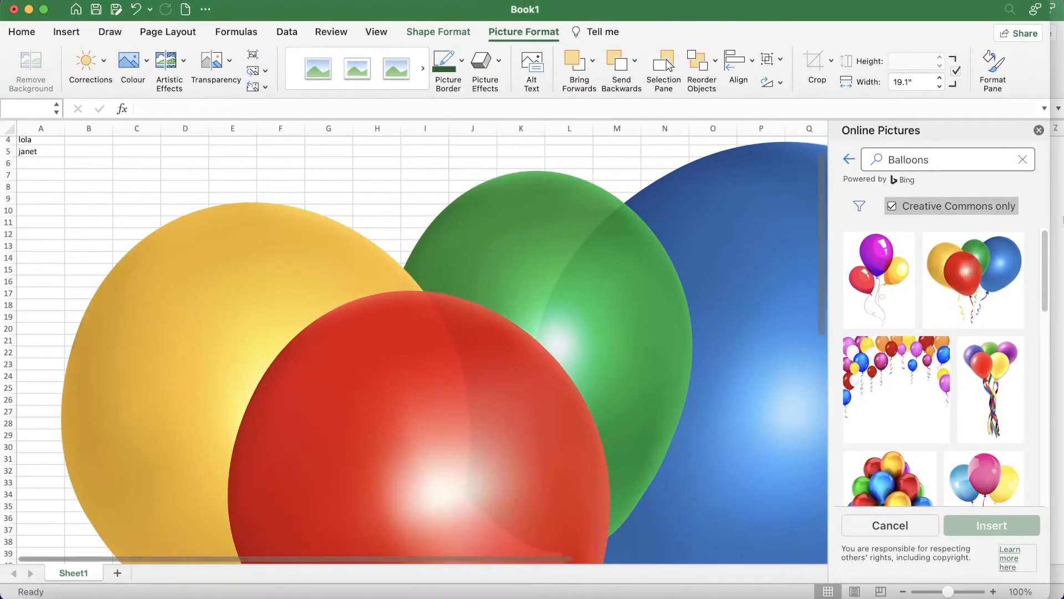
click(1039, 130)
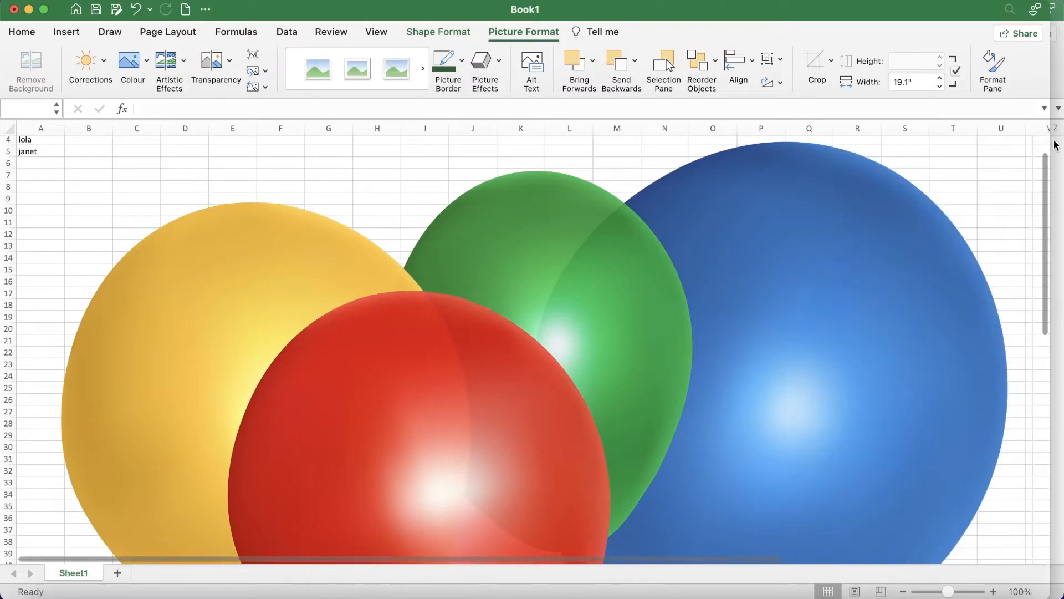
drag(219, 353, 233, 299)
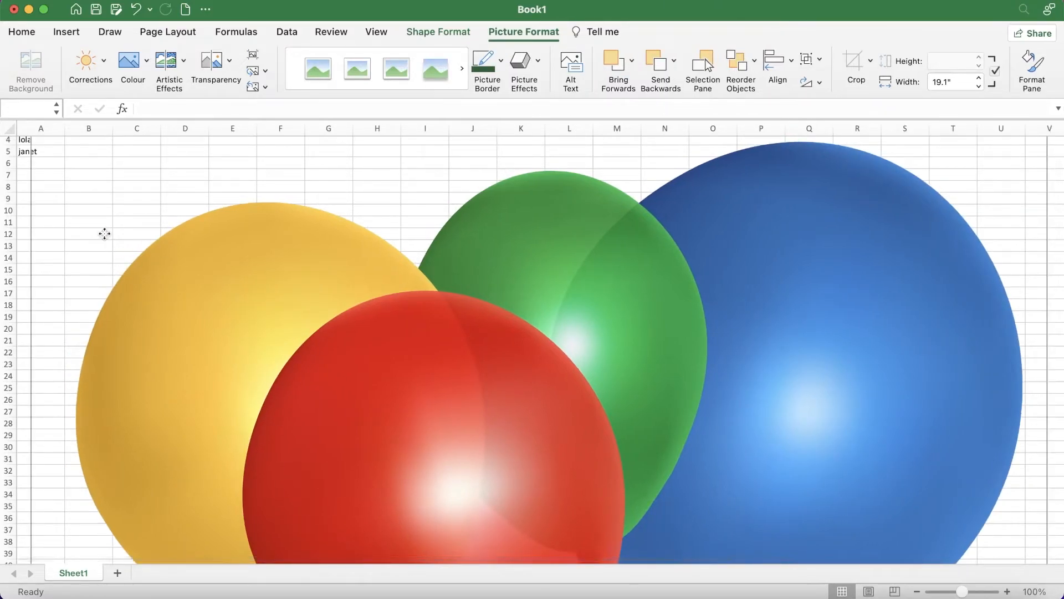
drag(105, 233, 113, 300)
drag(37, 165, 349, 401)
drag(615, 531, 509, 204)
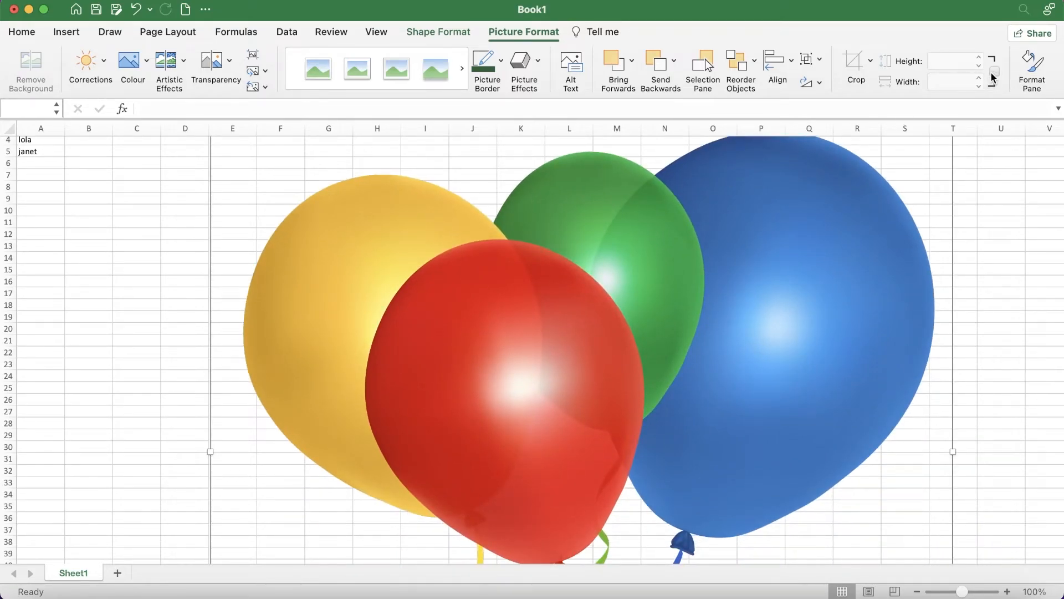
drag(274, 259, 280, 380)
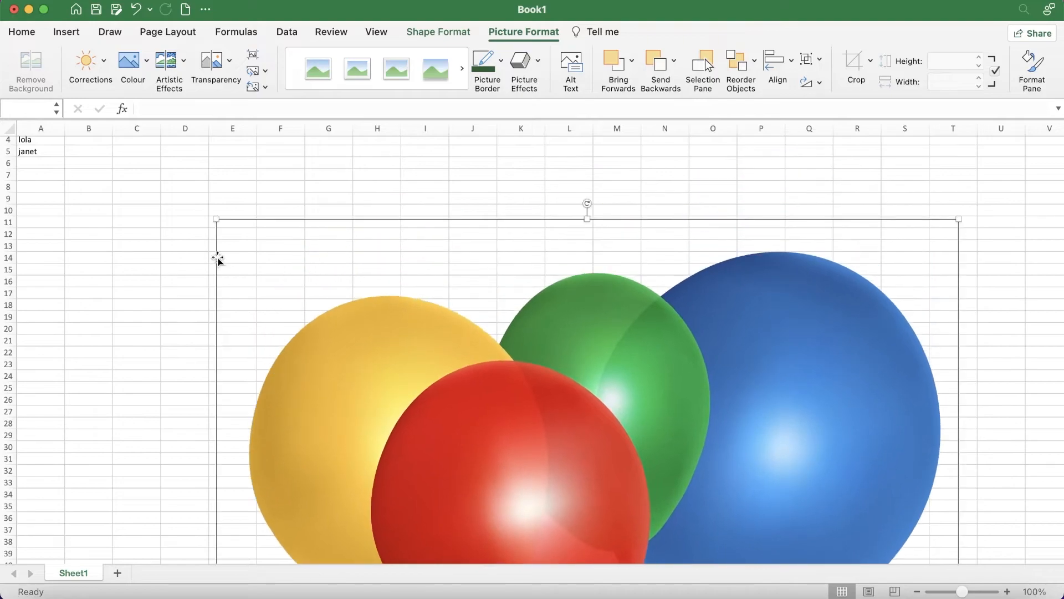
drag(212, 222, 468, 439)
drag(621, 506, 527, 198)
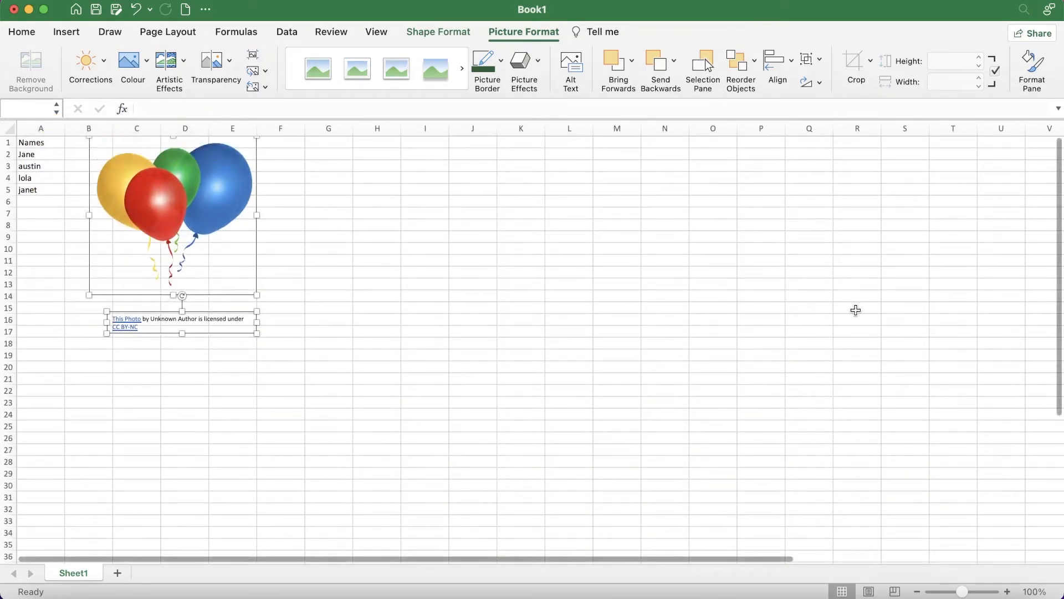
Shrink the balloon picture to a small size and place it below the names, across columns B and C at rows 12 to 16
drag(152, 200, 440, 208)
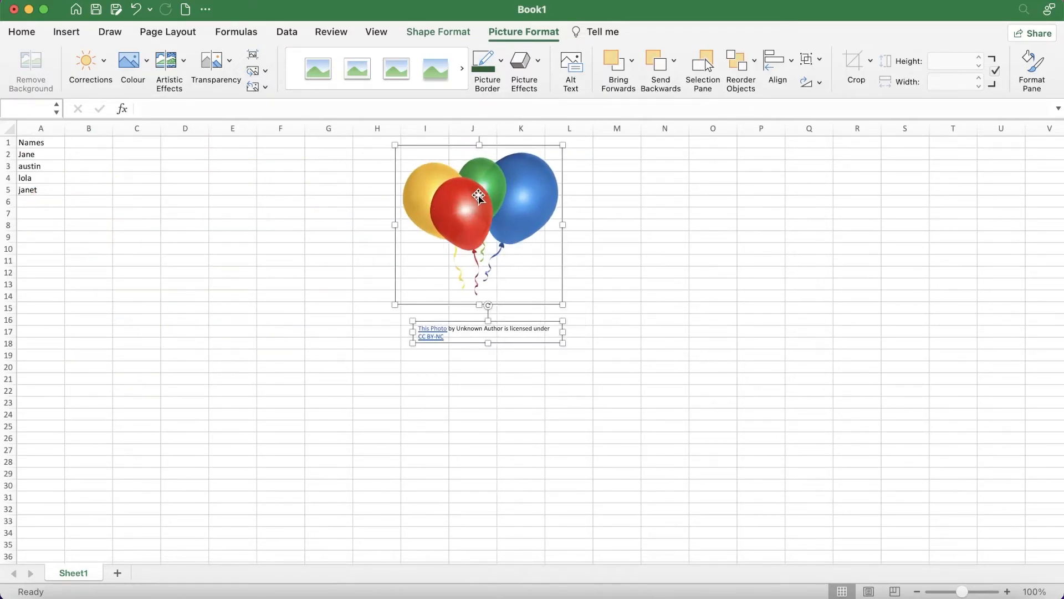
drag(564, 304, 124, 303)
Widen column B to about six times its width so that it fully spans the balloon picture
click(89, 128)
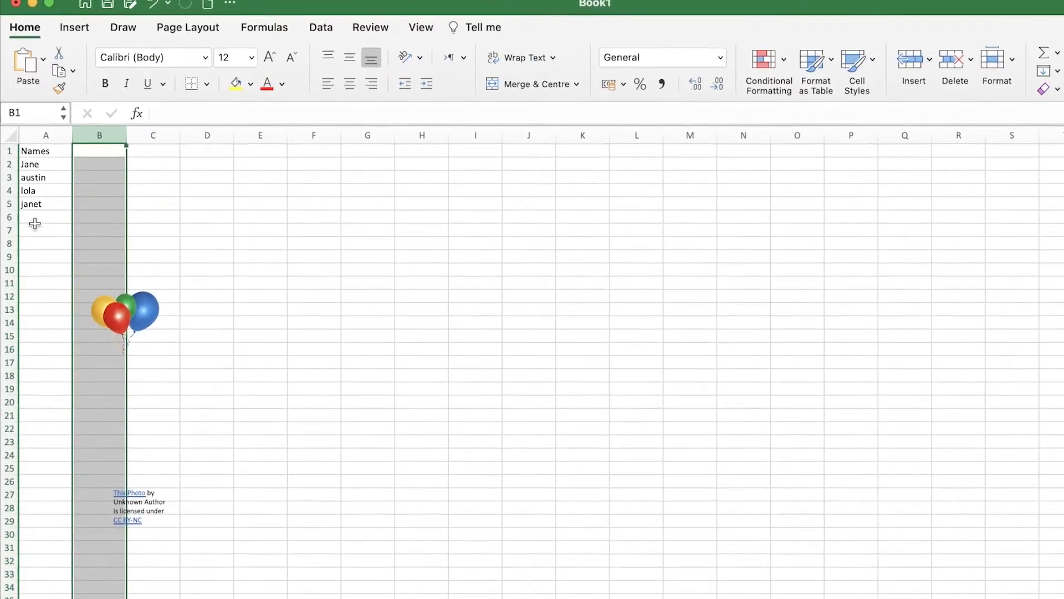
drag(72, 138, 124, 159)
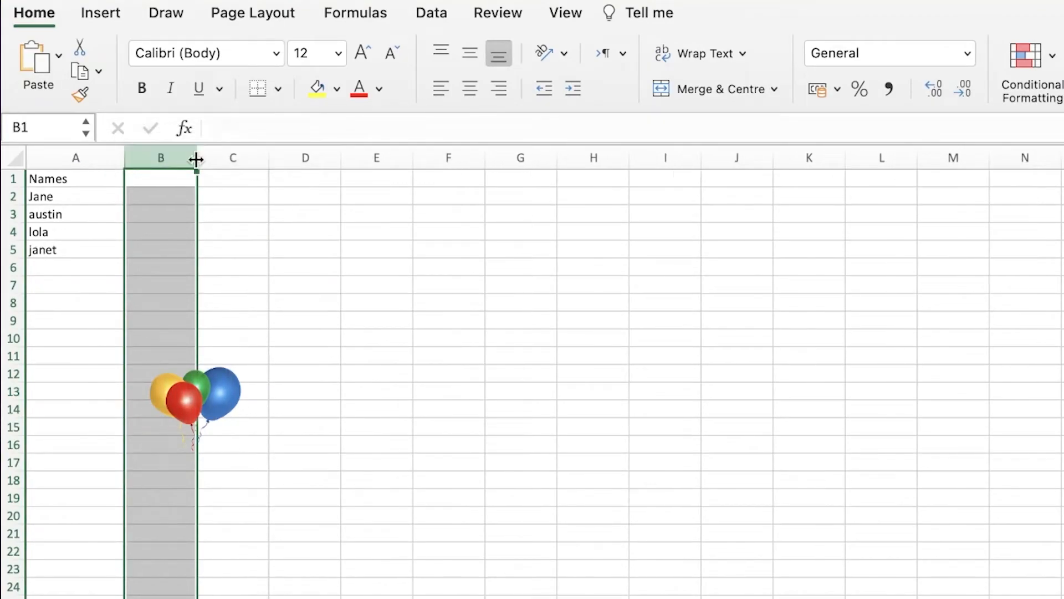
drag(197, 158, 198, 157)
drag(310, 150, 558, 150)
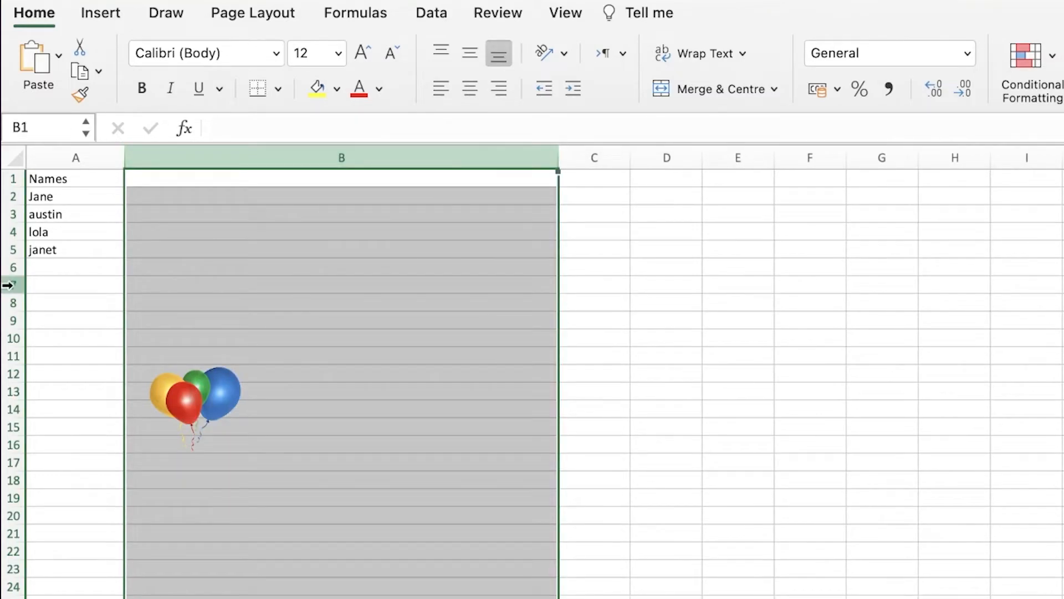
Make rows 2, 3 and 4 much taller so that each name's row has room for a picture
click(14, 197)
drag(13, 204, 6, 554)
click(14, 363)
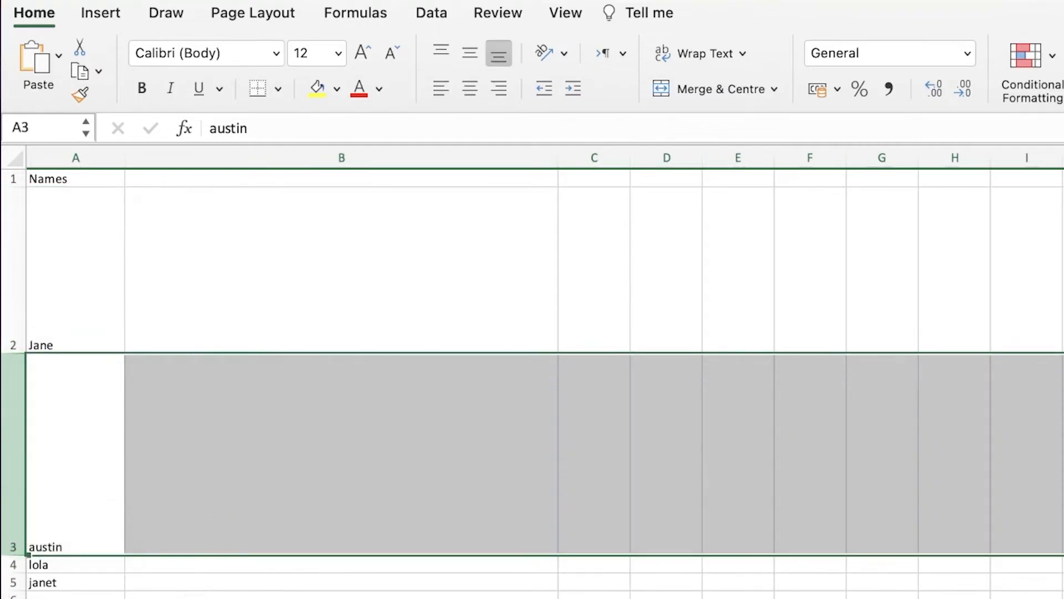
click(13, 566)
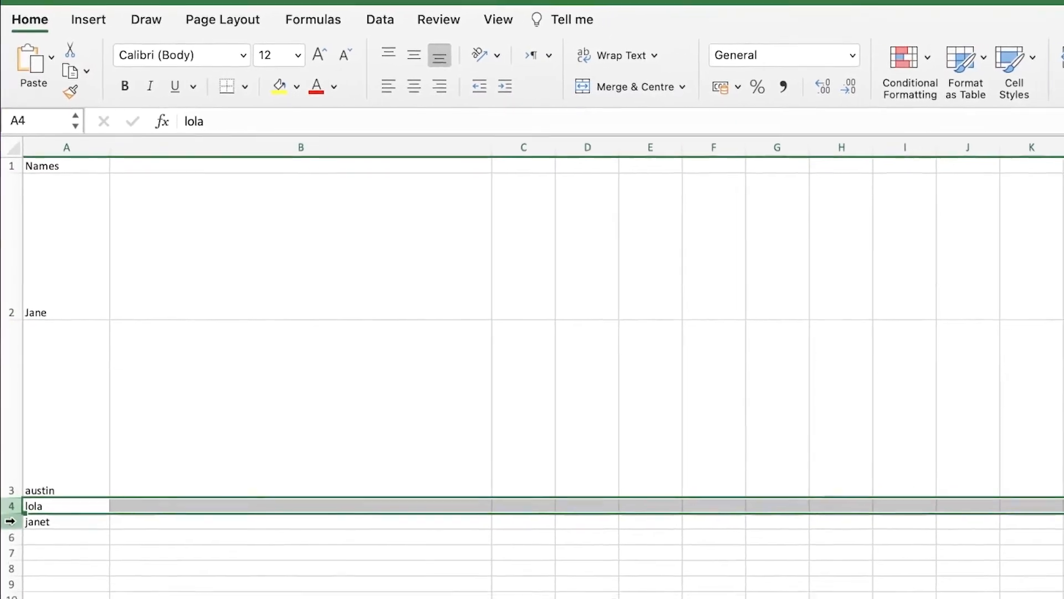
drag(12, 448, 8, 546)
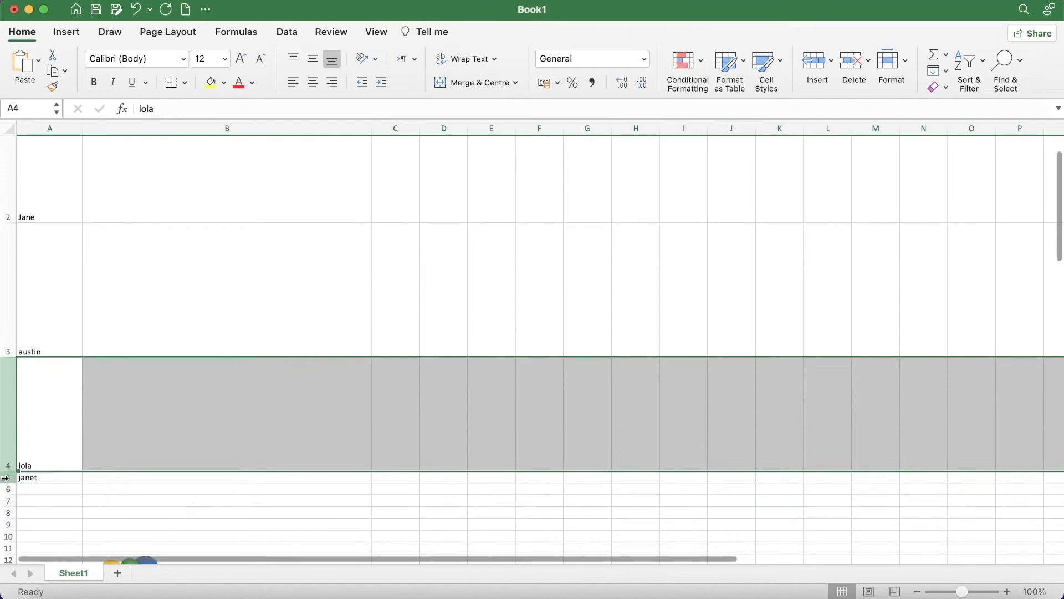
click(8, 532)
Move the balloon picture up into cell B2, beside the first name
scroll(131, 421, down, 3)
drag(143, 455, 224, 171)
scroll(356, 278, up, 3)
drag(219, 329, 218, 221)
Select the whole of row 2 and move it to row 41
click(9, 199)
click(44, 187)
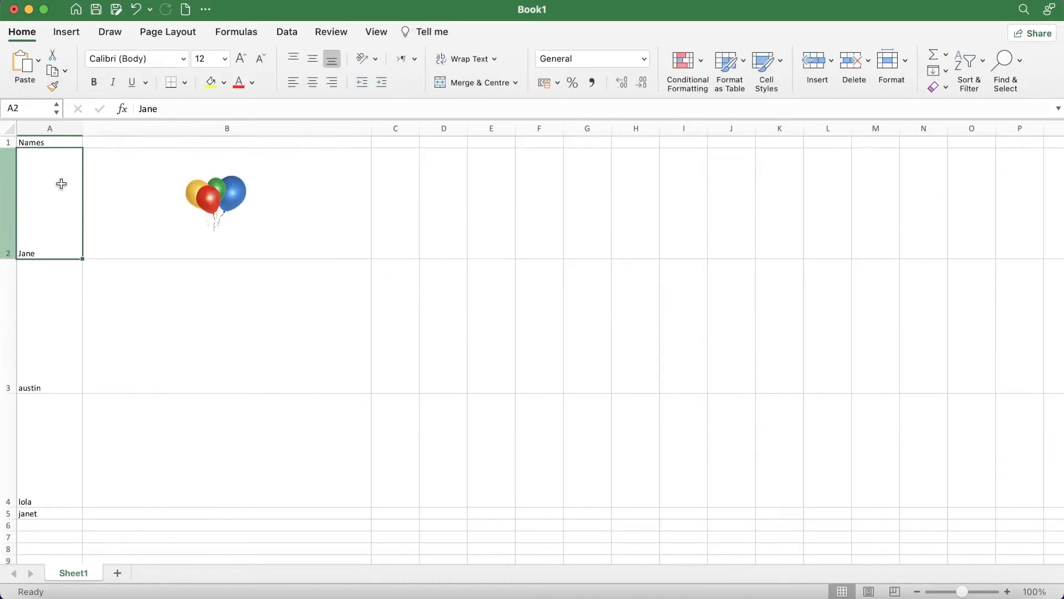
click(106, 176)
click(36, 177)
click(9, 172)
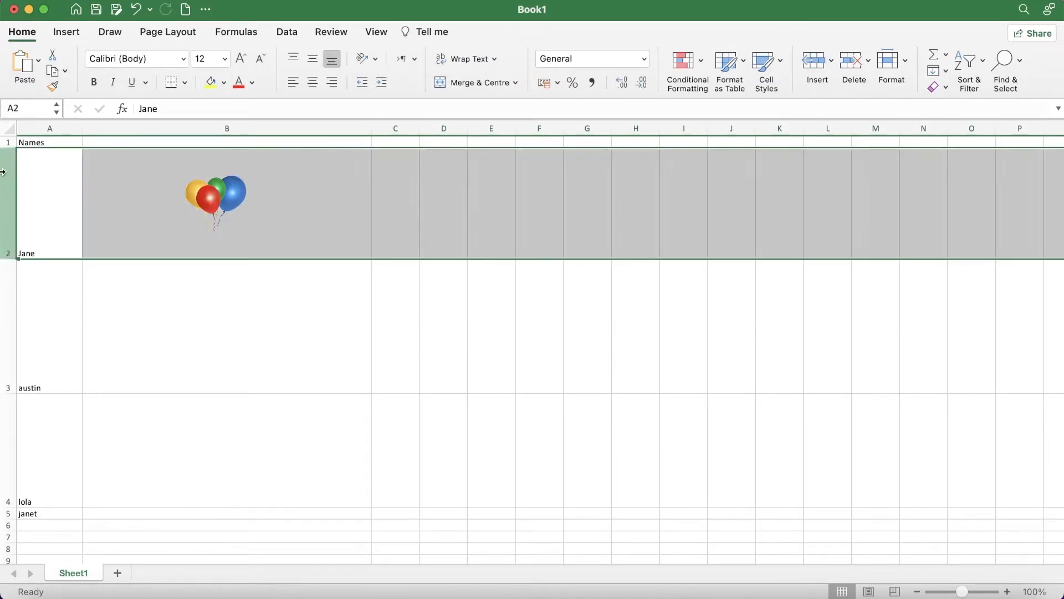
right_click(7, 176)
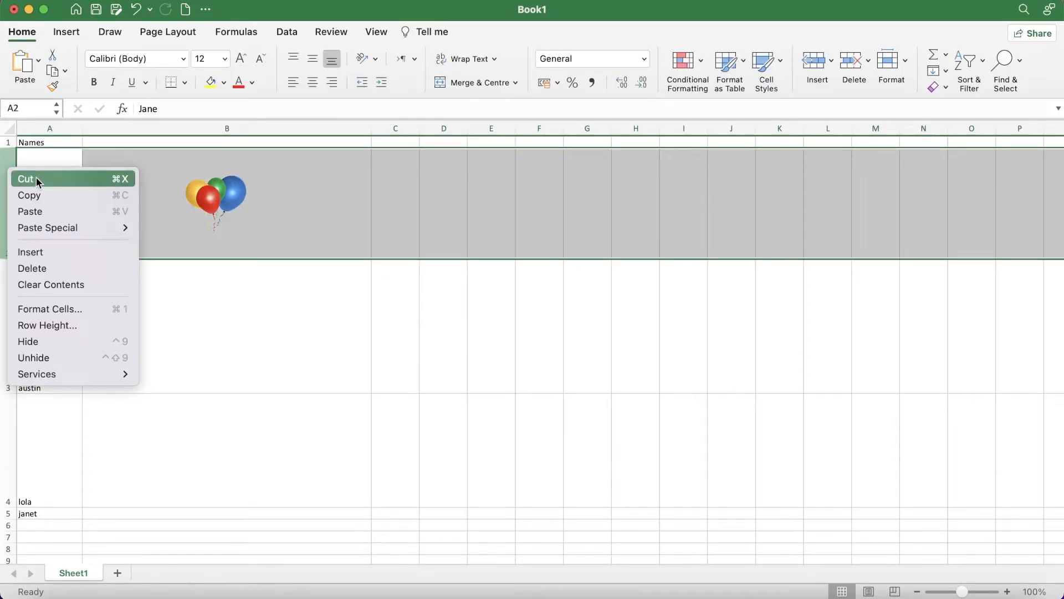
click(937, 242)
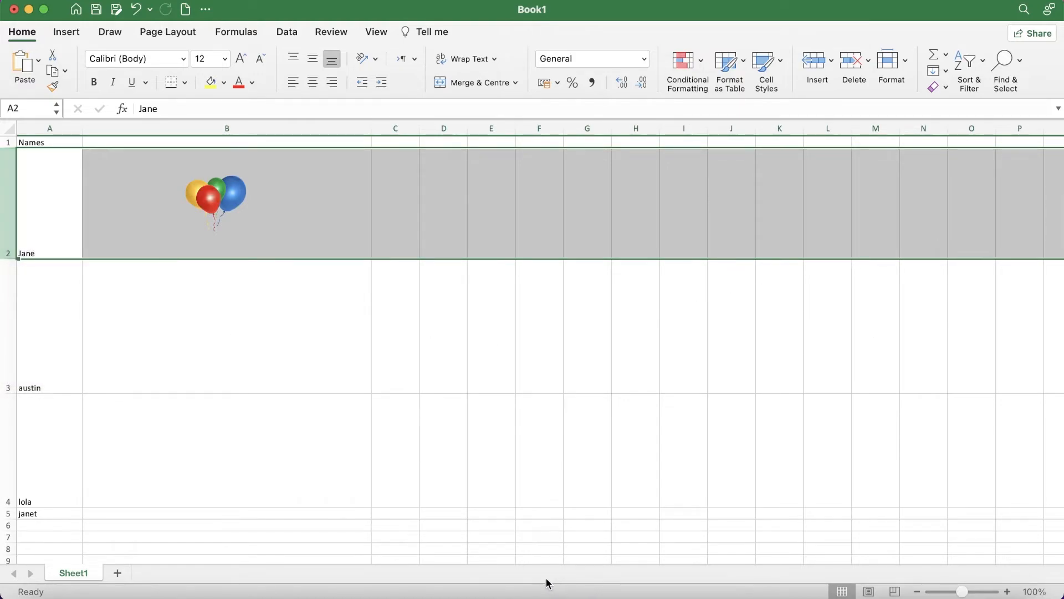
drag(410, 257, 327, 564)
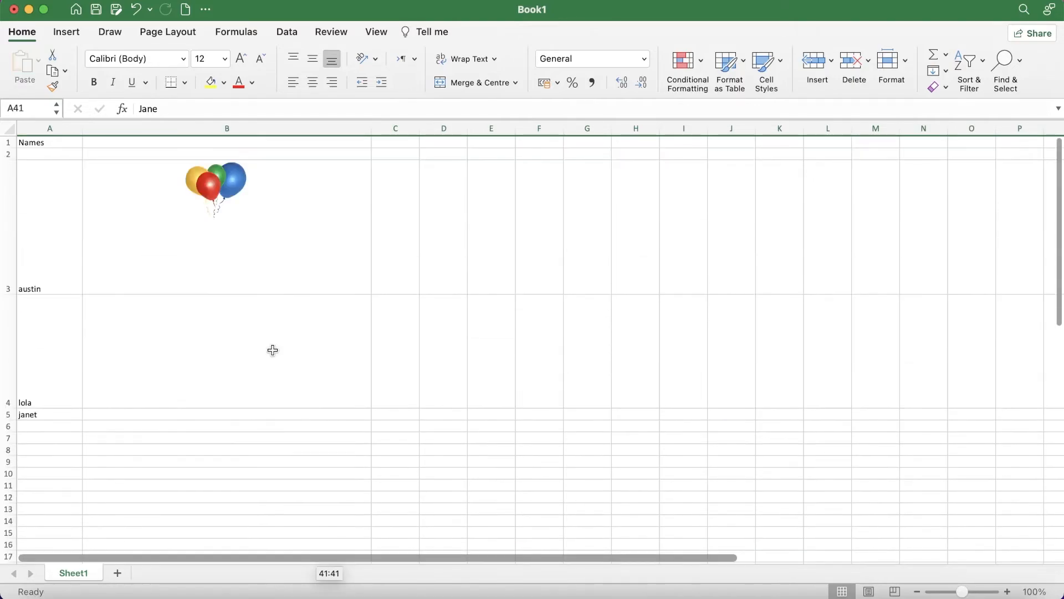
Reposition the balloon picture near the middle of cell B3
scroll(326, 303, down, 5)
scroll(326, 304, down, 8)
drag(173, 357, 286, 10)
click(204, 288)
click(33, 207)
drag(229, 195, 228, 223)
click(155, 378)
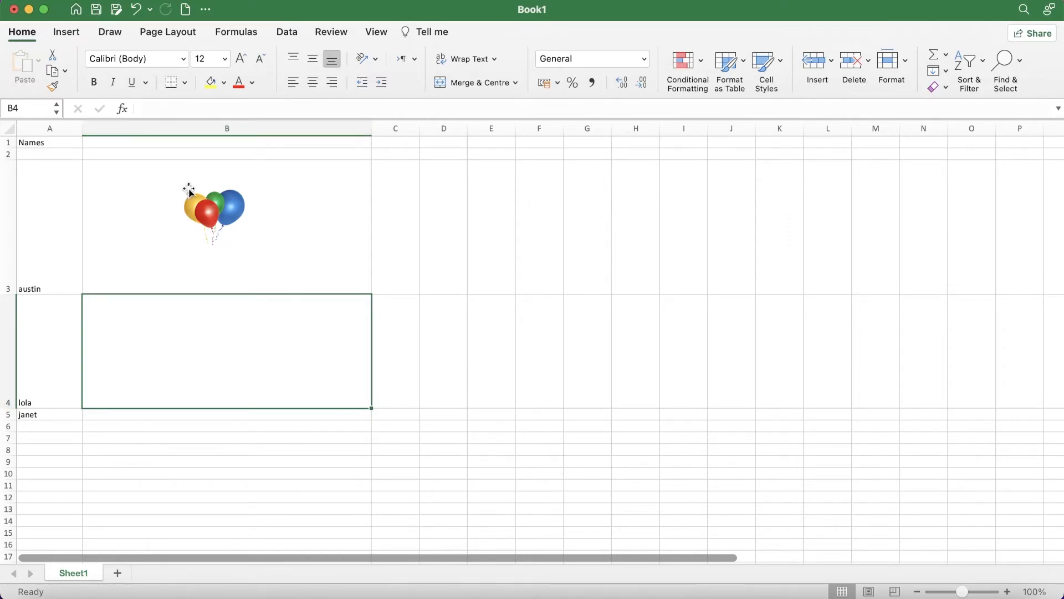
scroll(185, 183, down, 1)
drag(185, 202, 242, 213)
scroll(238, 235, up, 1)
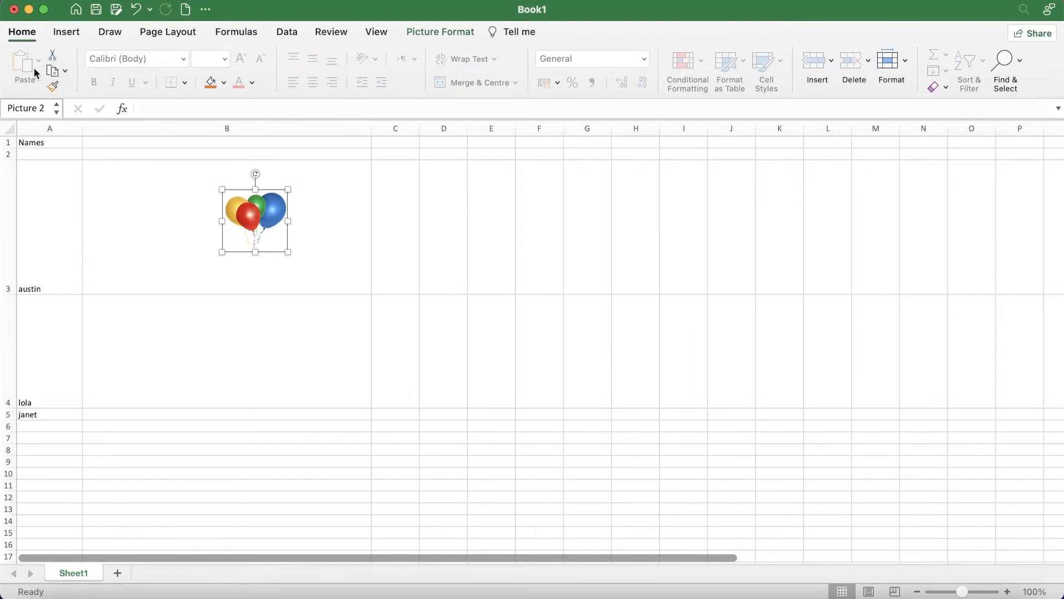
Browse the picture styles available for the selected balloon picture, and return to the start screen with templates and recent workbooks
click(75, 31)
click(22, 34)
click(439, 35)
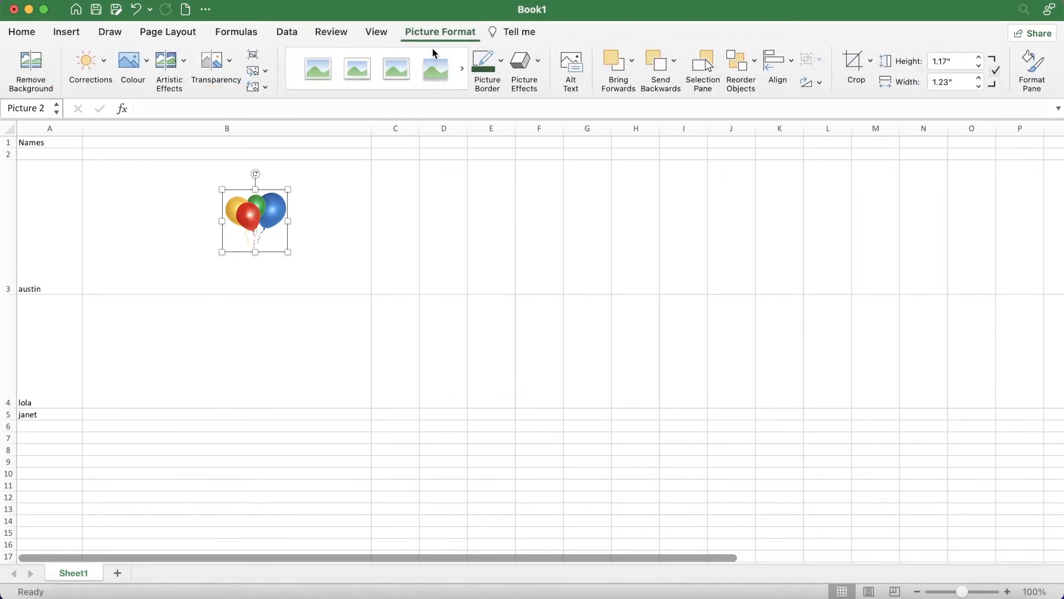
click(462, 68)
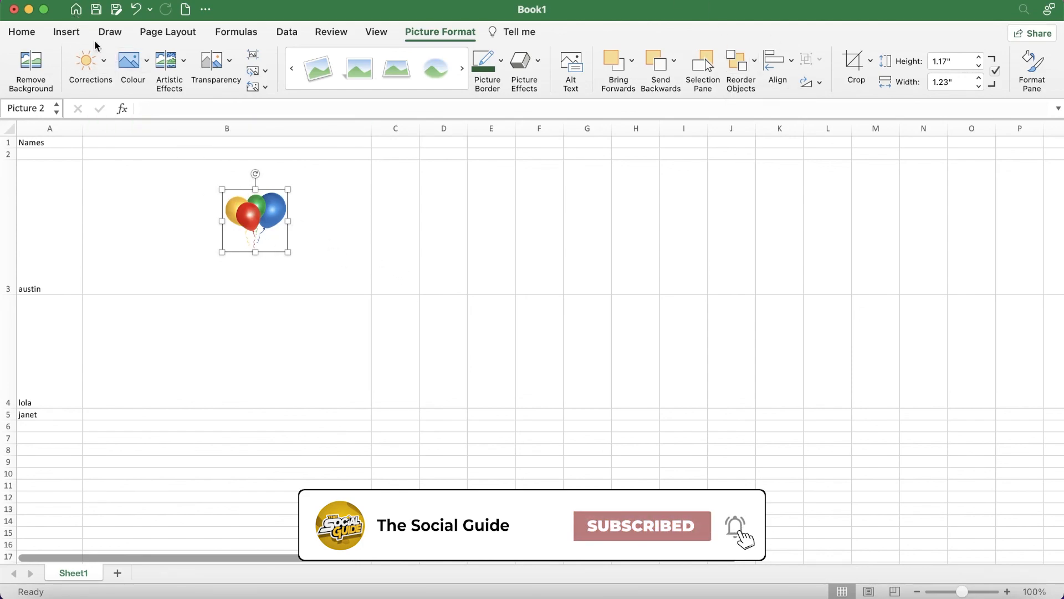
click(78, 9)
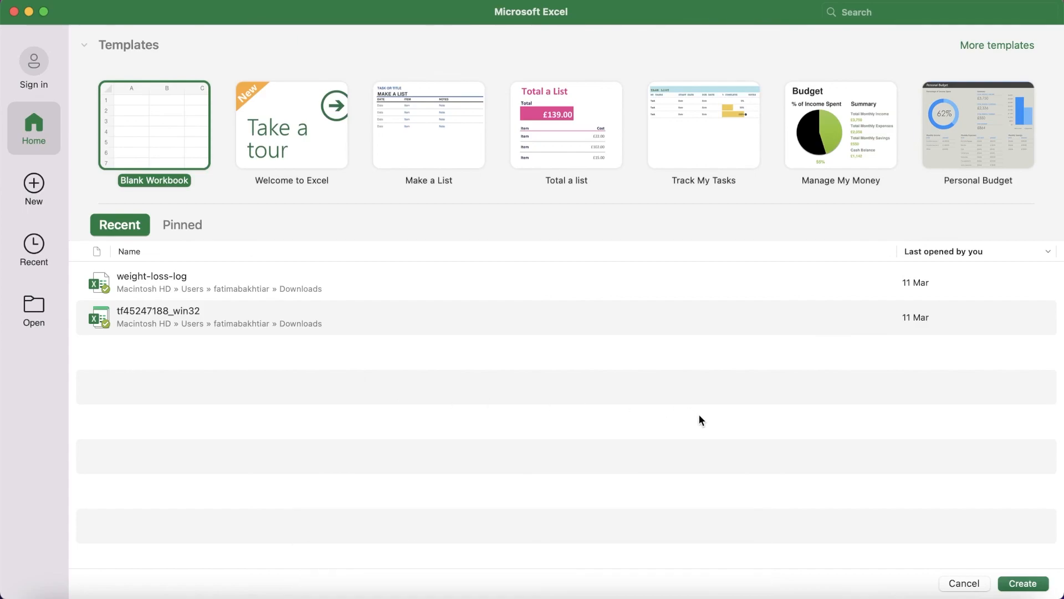